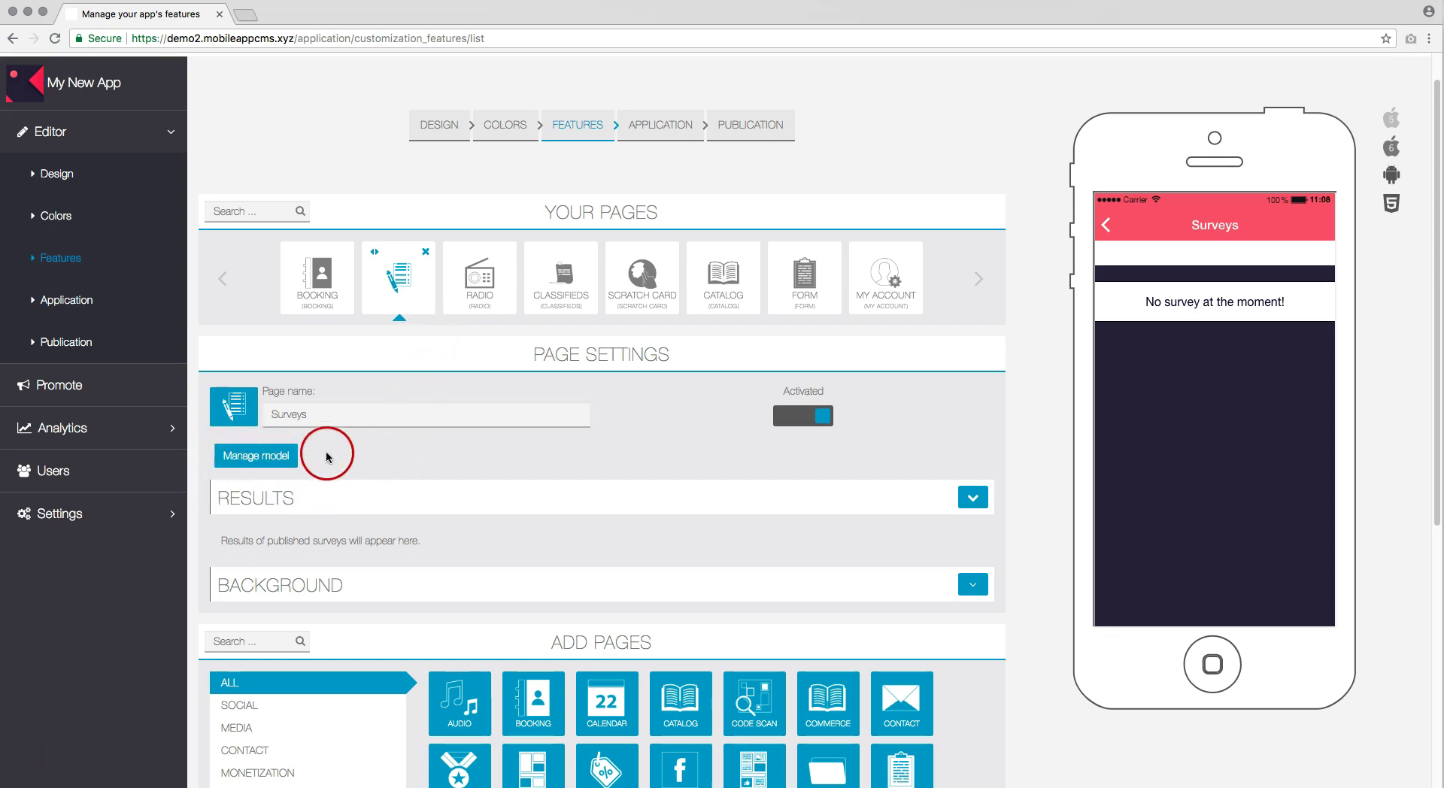
# Open the survey model and add a section named "First section of the survey".
pyautogui.click(266, 466)
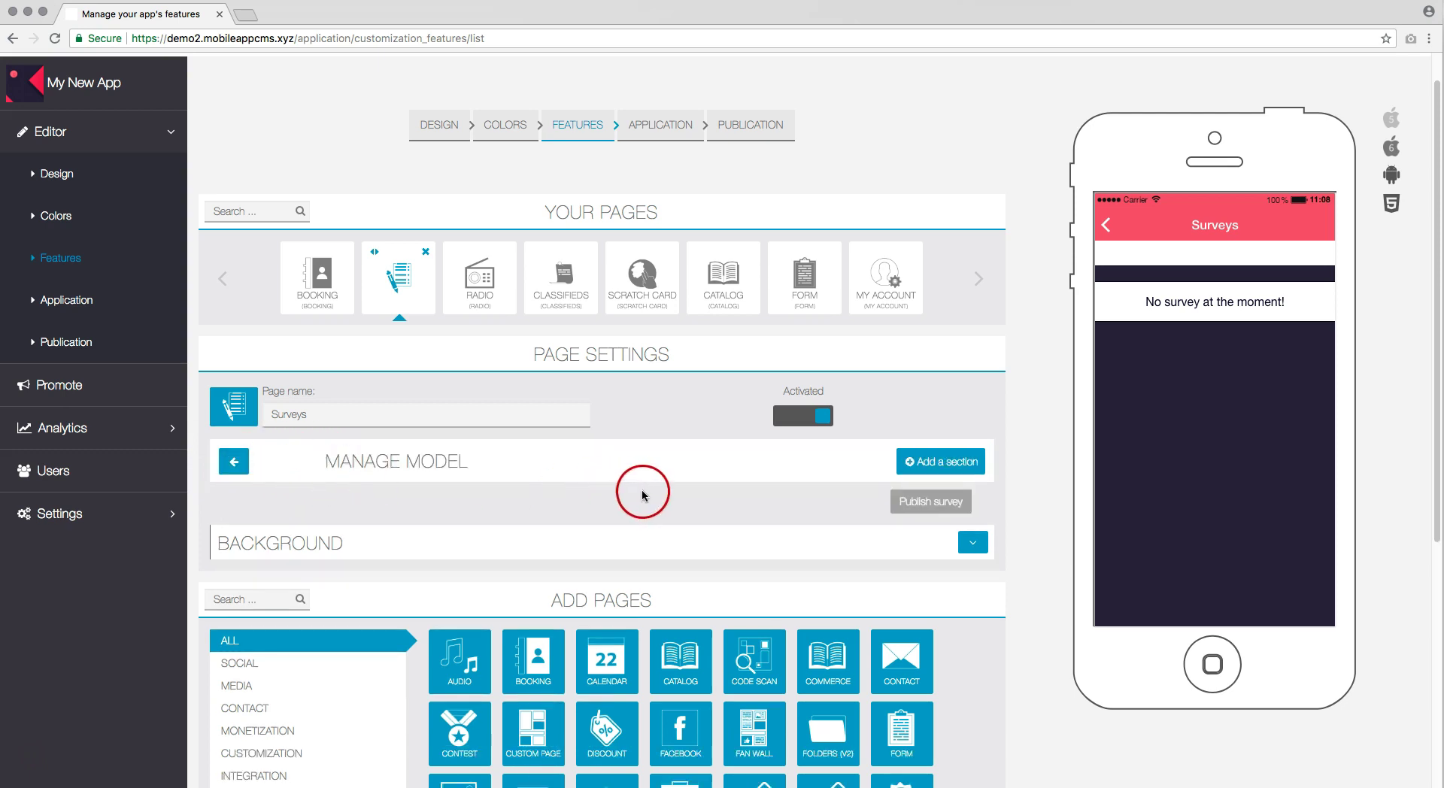
pyautogui.click(938, 465)
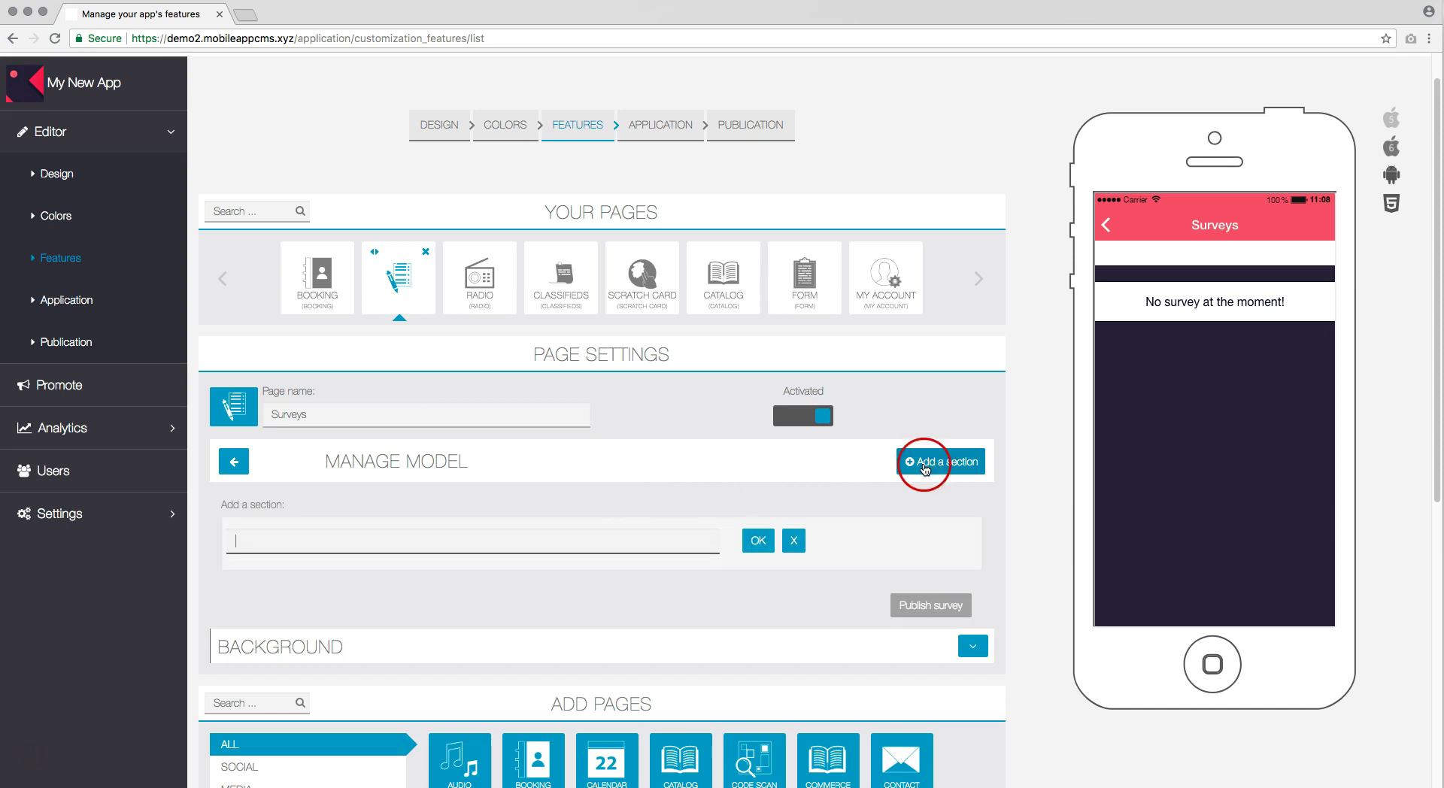
pyautogui.write('F')
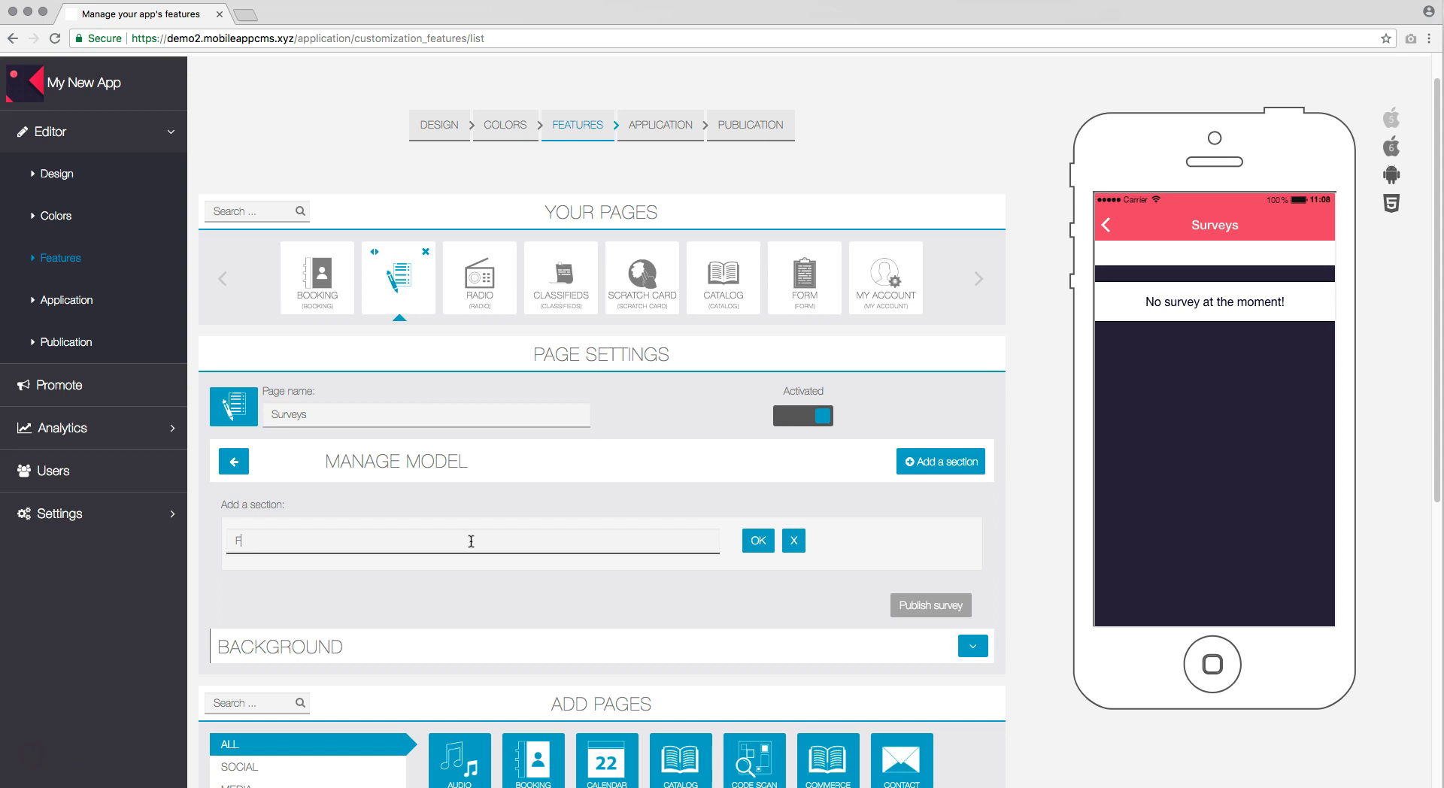
pyautogui.write('irst section of the survey')
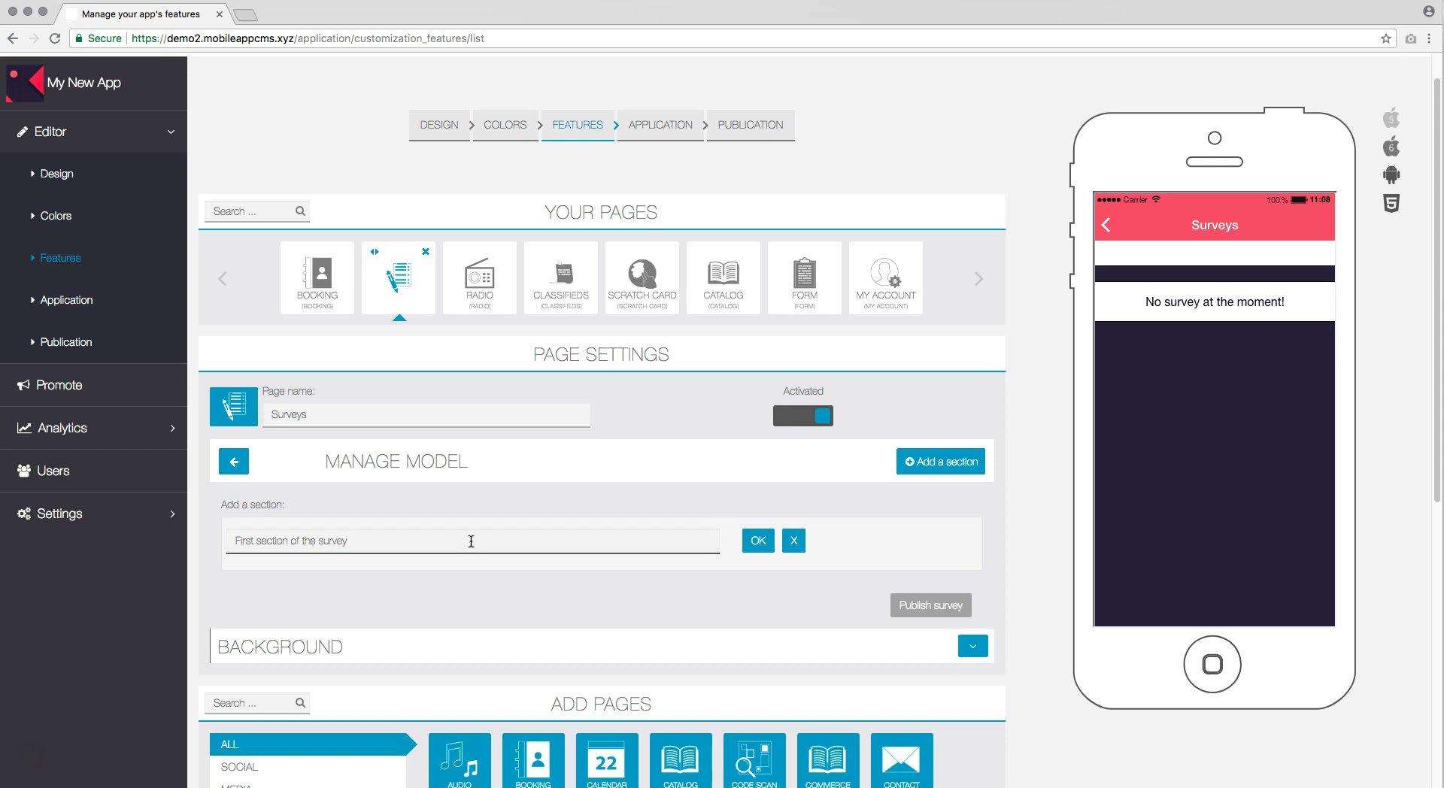
pyautogui.click(756, 543)
pyautogui.click(865, 600)
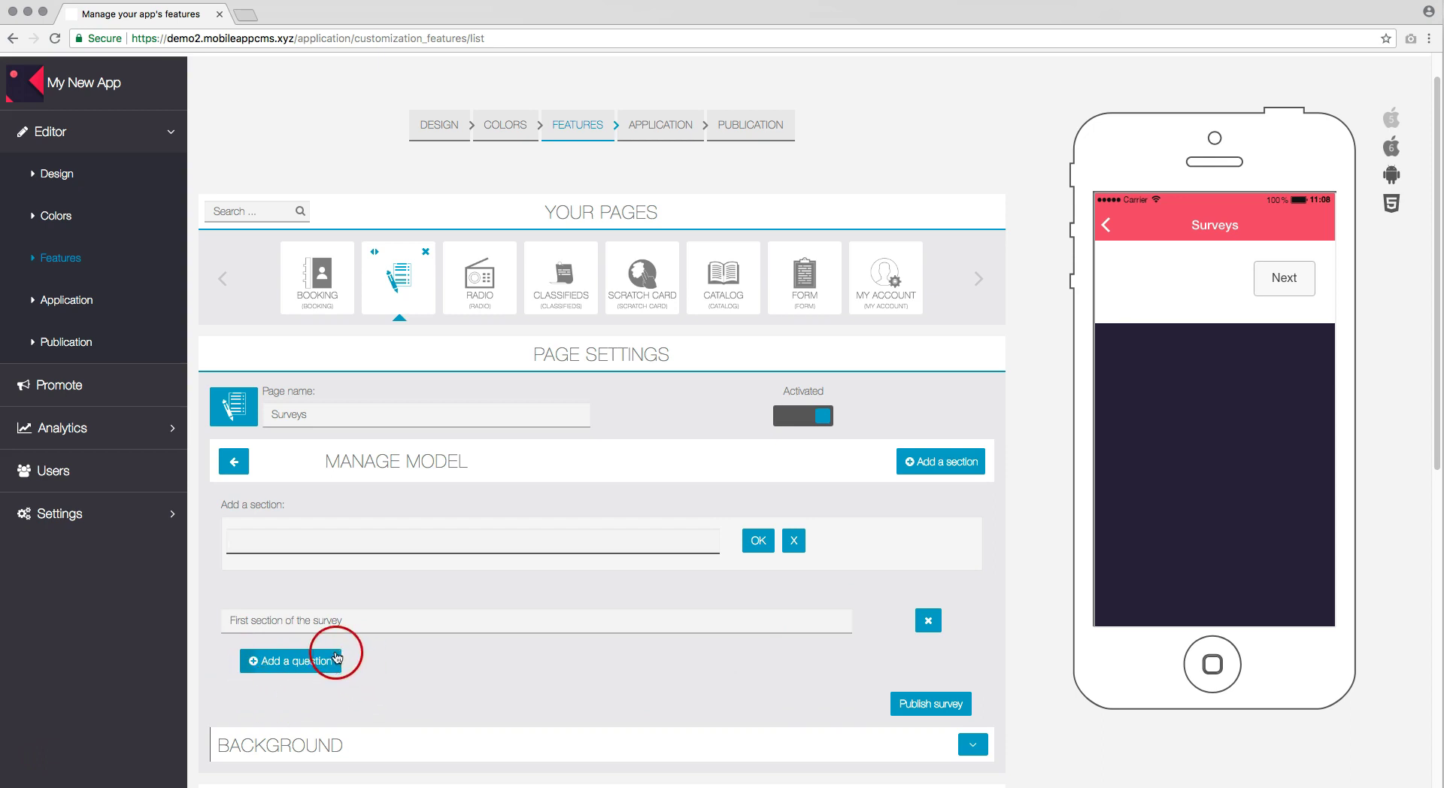
# Start a new question in the first section, named "Are you male or female?".
pyautogui.click(311, 665)
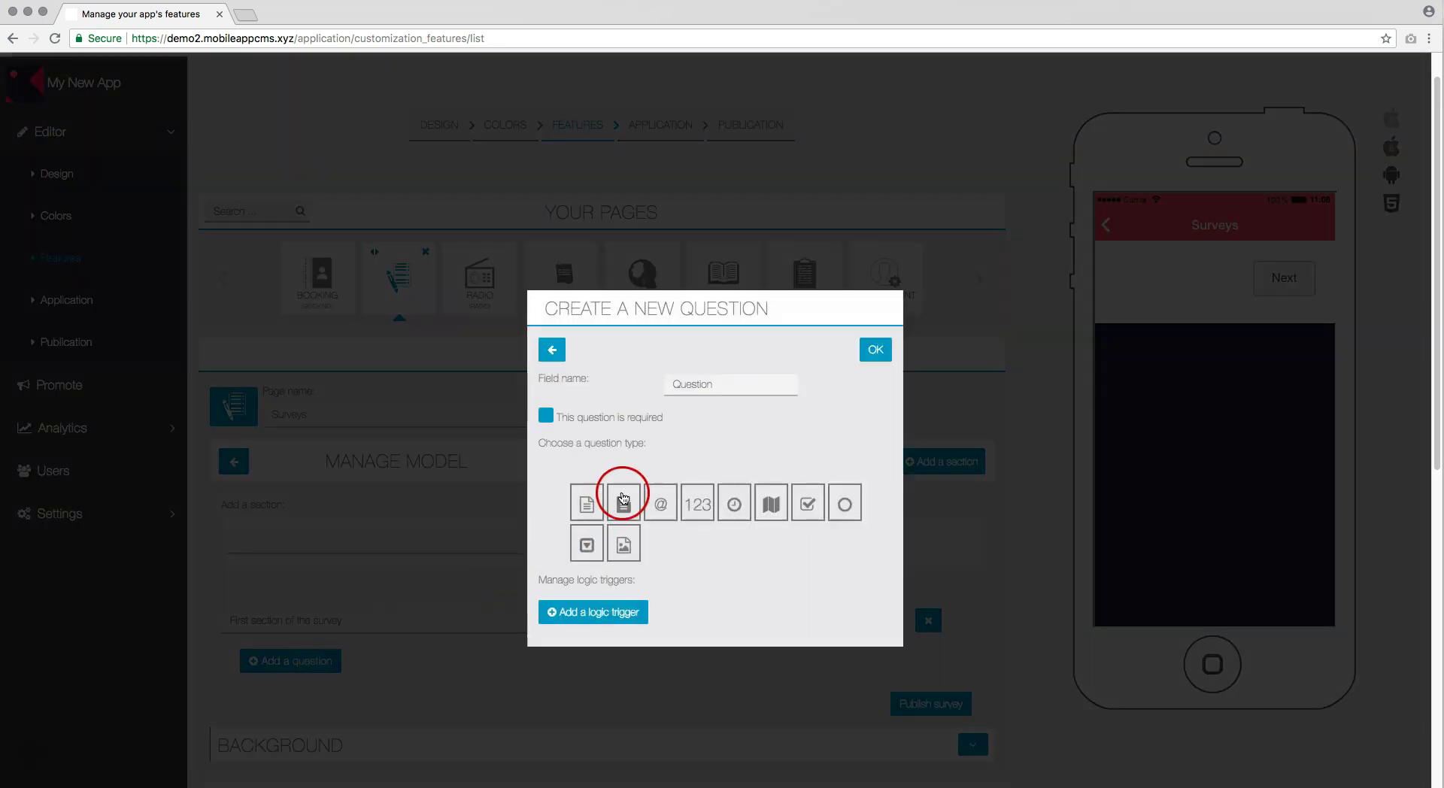
pyautogui.click(688, 384)
pyautogui.write('Are you male or female?')
pyautogui.click(713, 423)
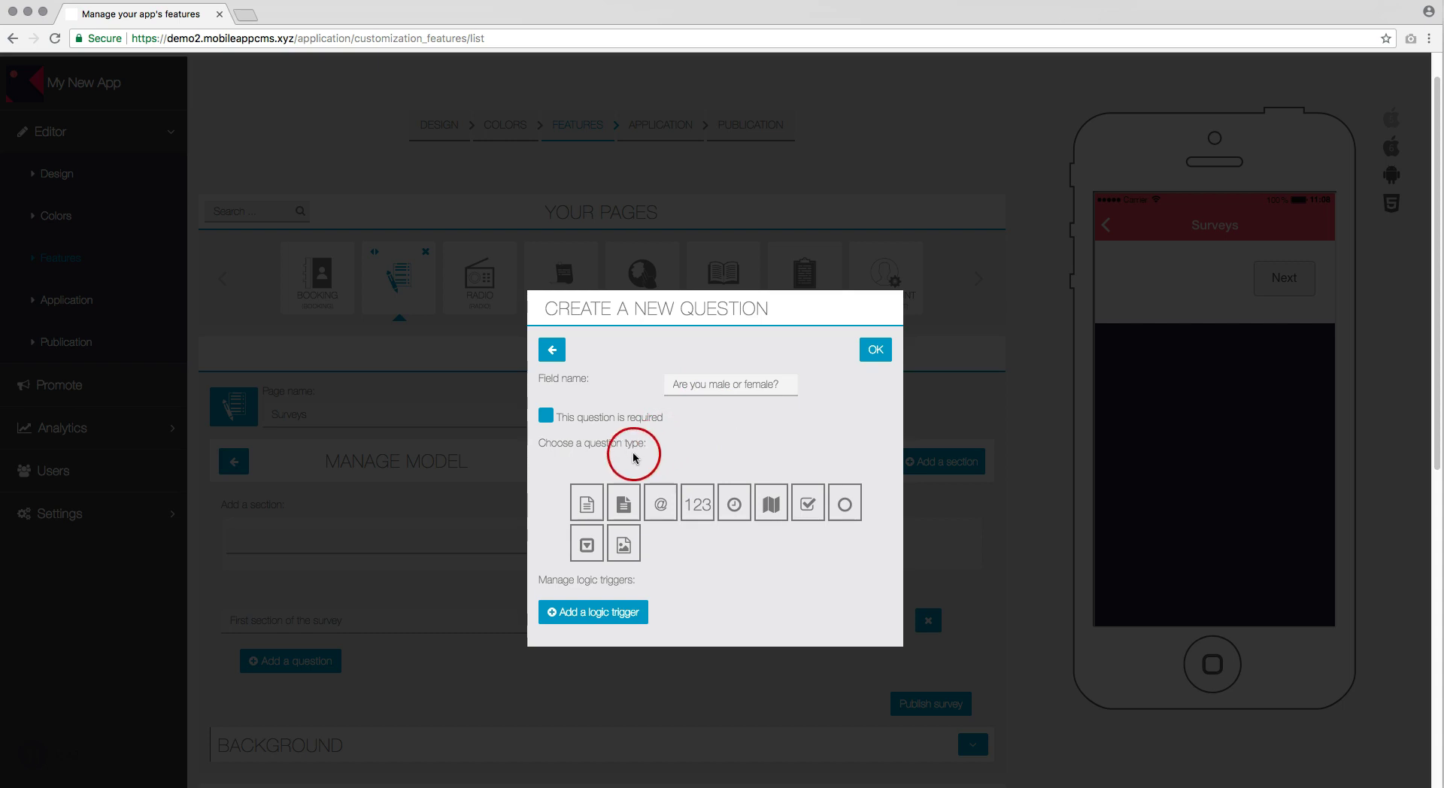
# Try each available question type in turn, from the first text type through to the image type.
pyautogui.click(587, 506)
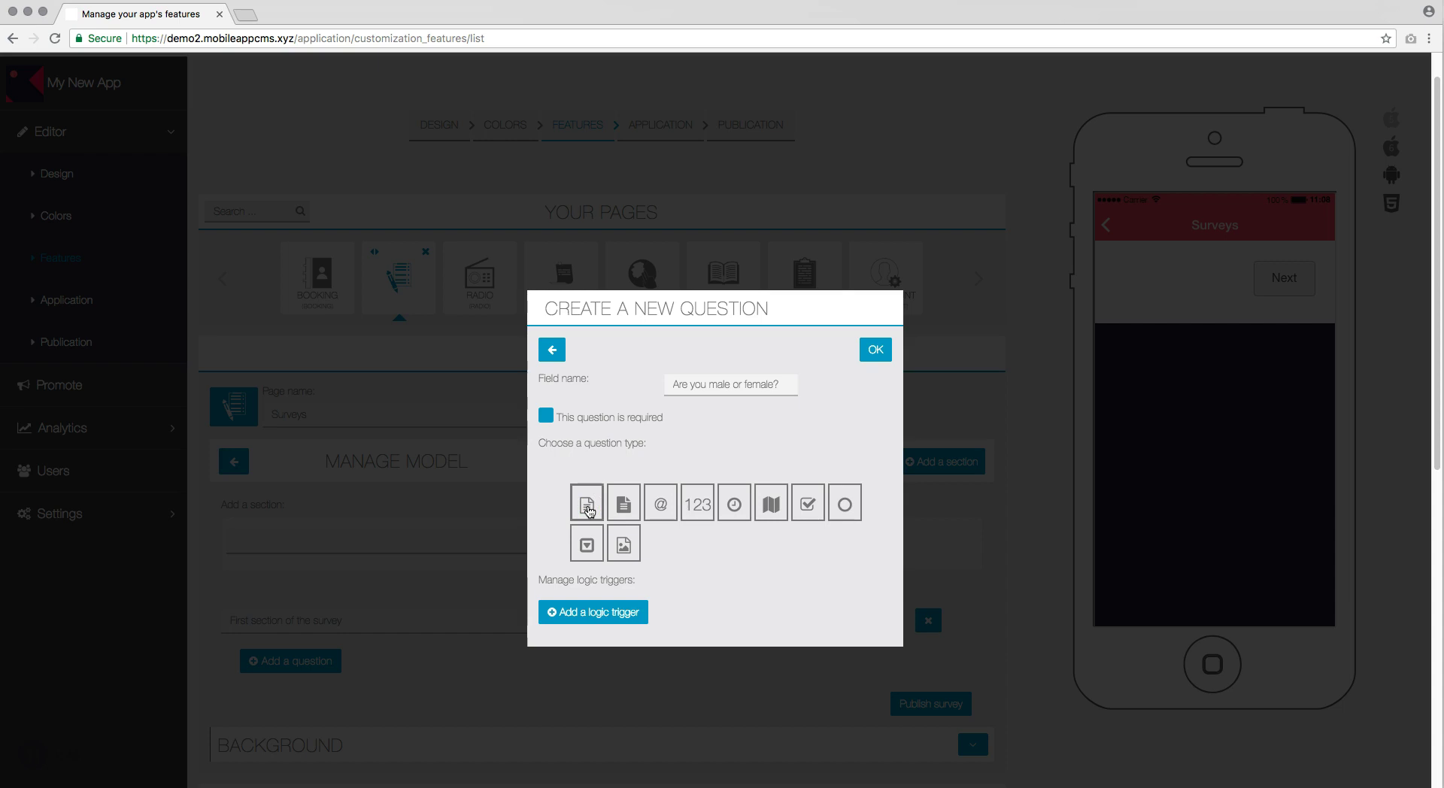
pyautogui.click(629, 507)
pyautogui.click(660, 505)
pyautogui.click(661, 510)
pyautogui.click(697, 515)
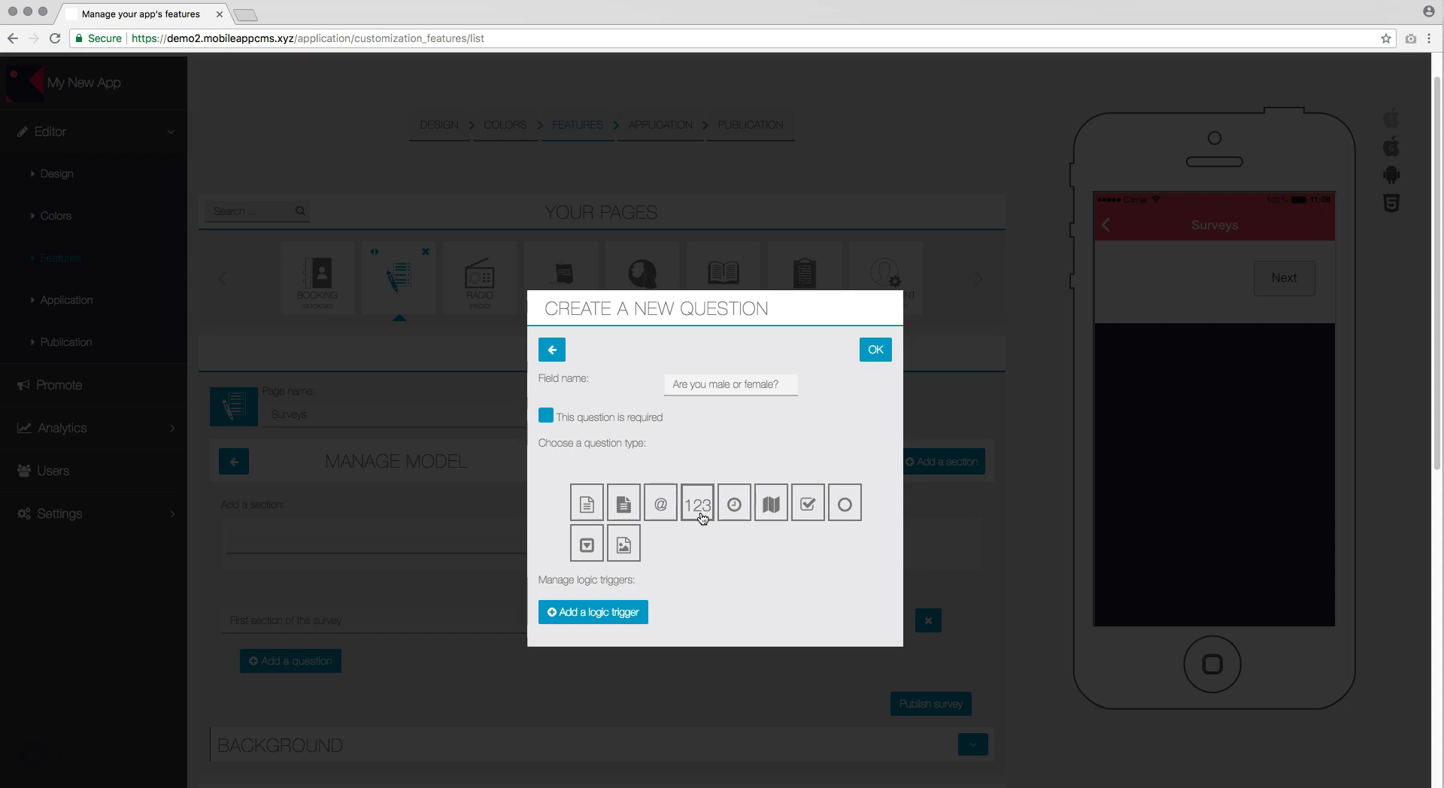
pyautogui.click(726, 518)
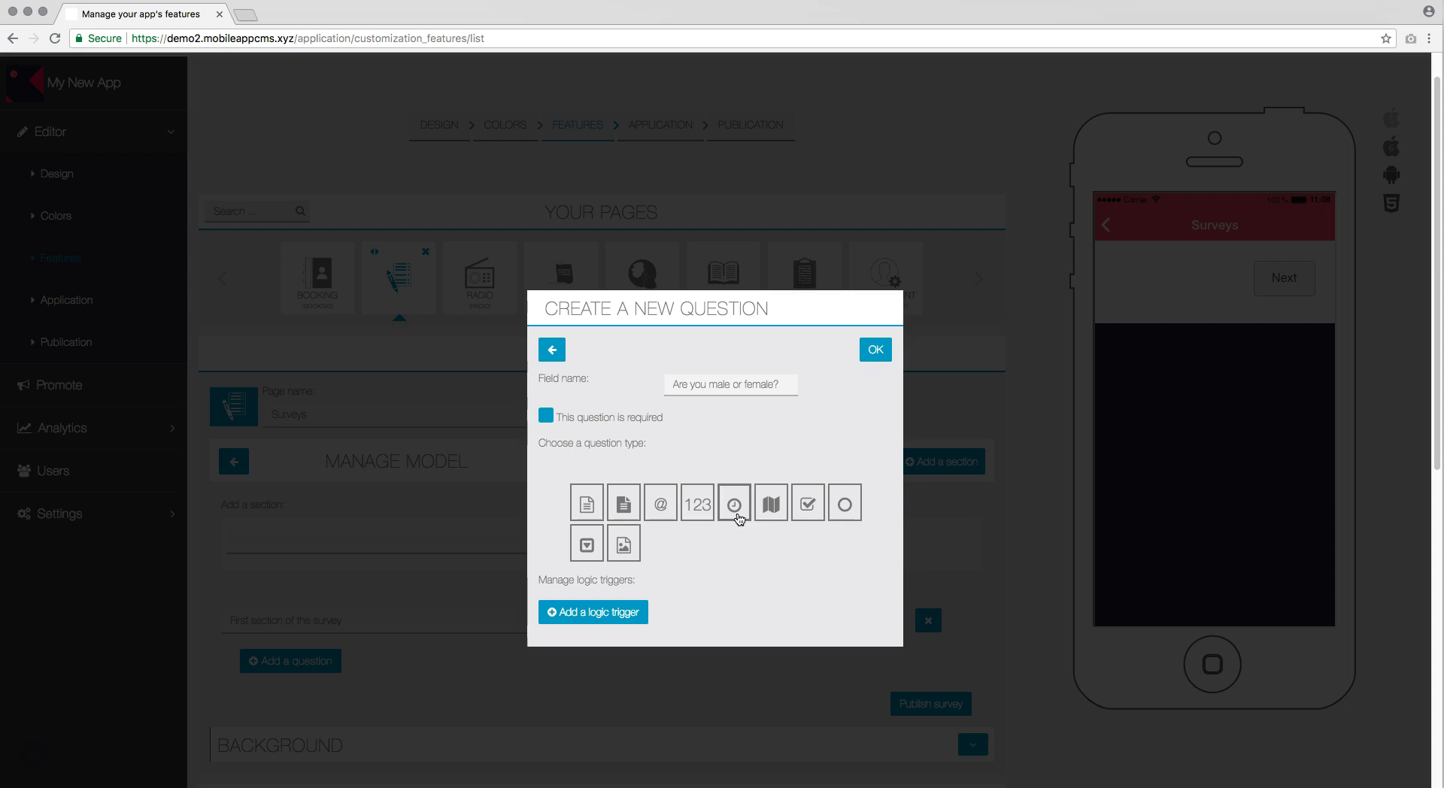
pyautogui.click(777, 517)
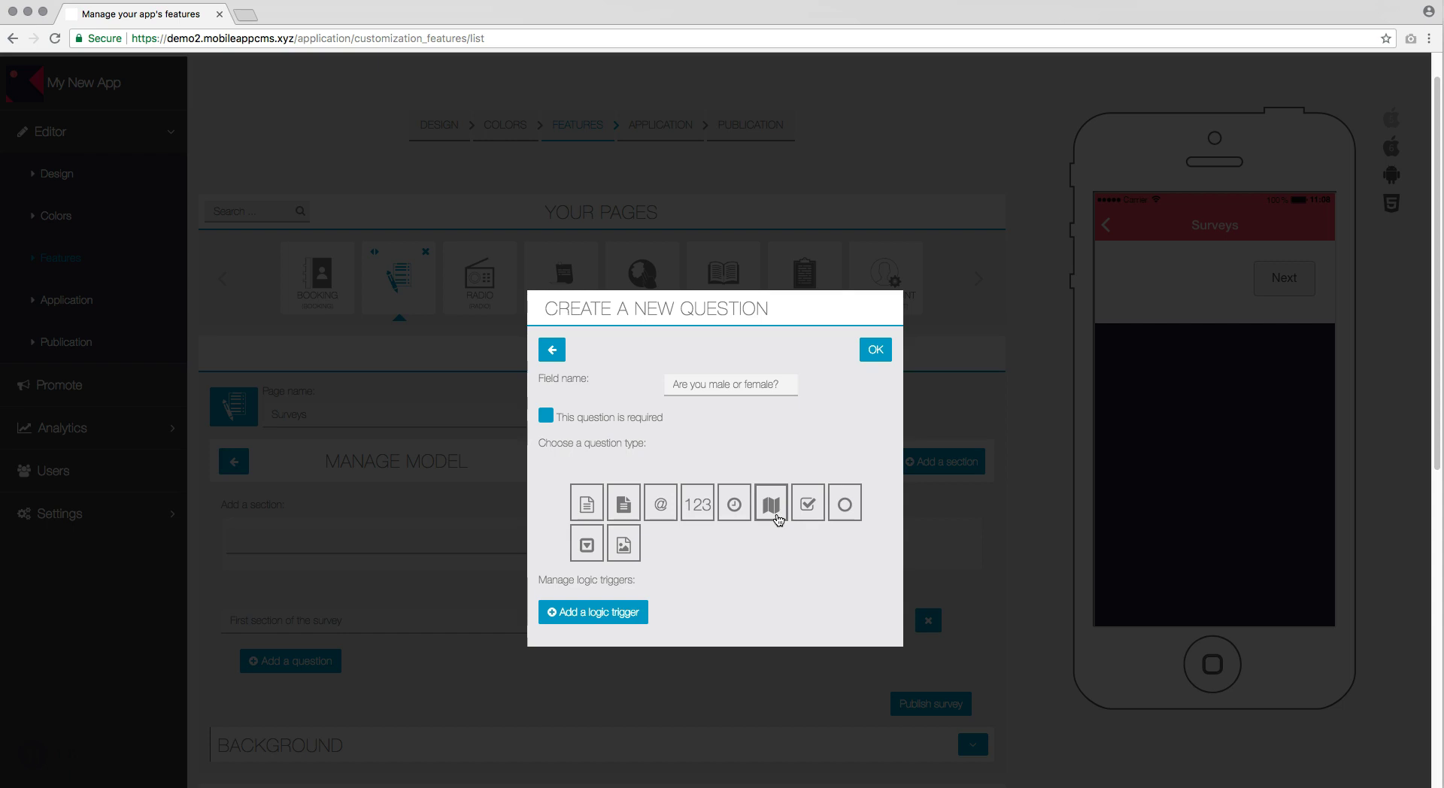
pyautogui.click(816, 519)
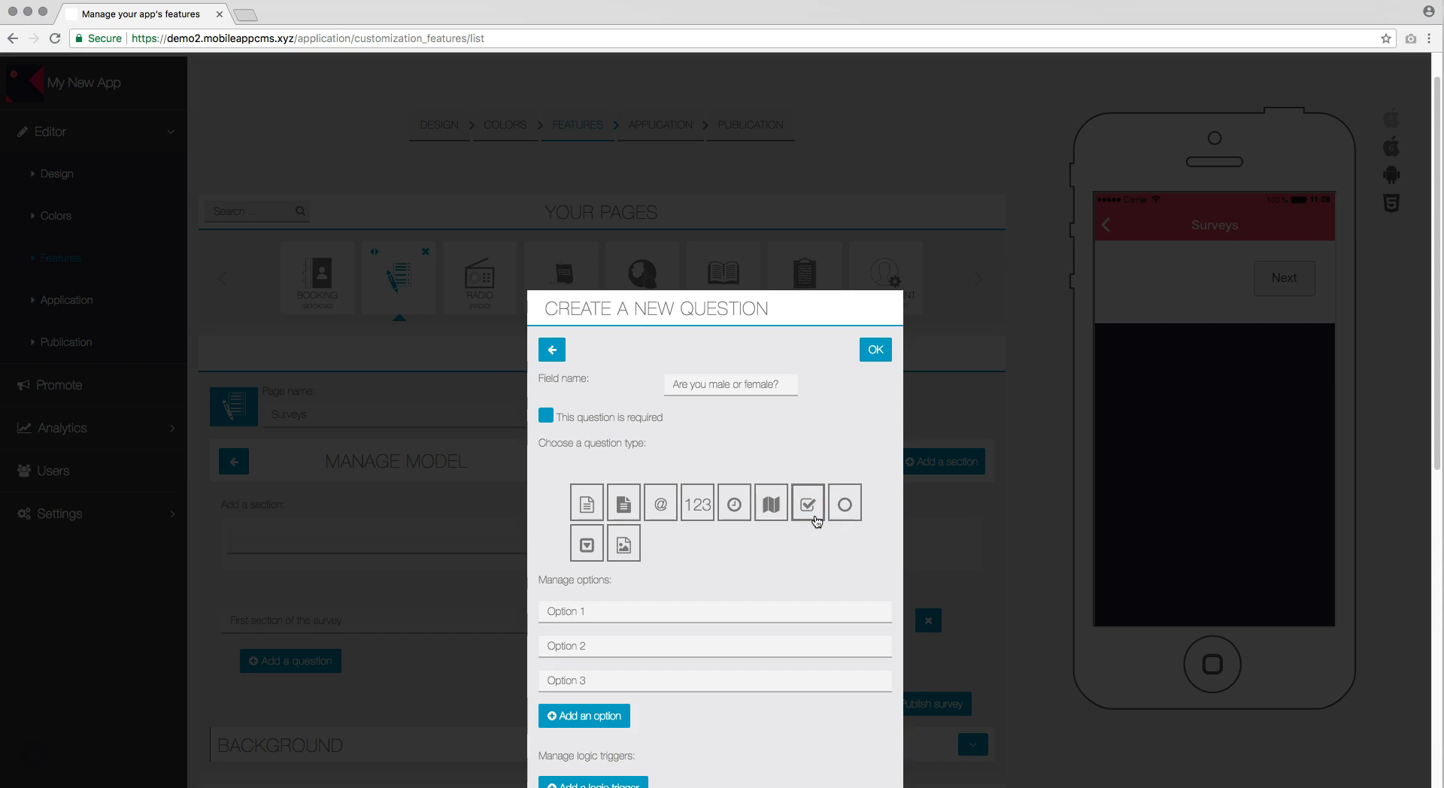
pyautogui.click(846, 519)
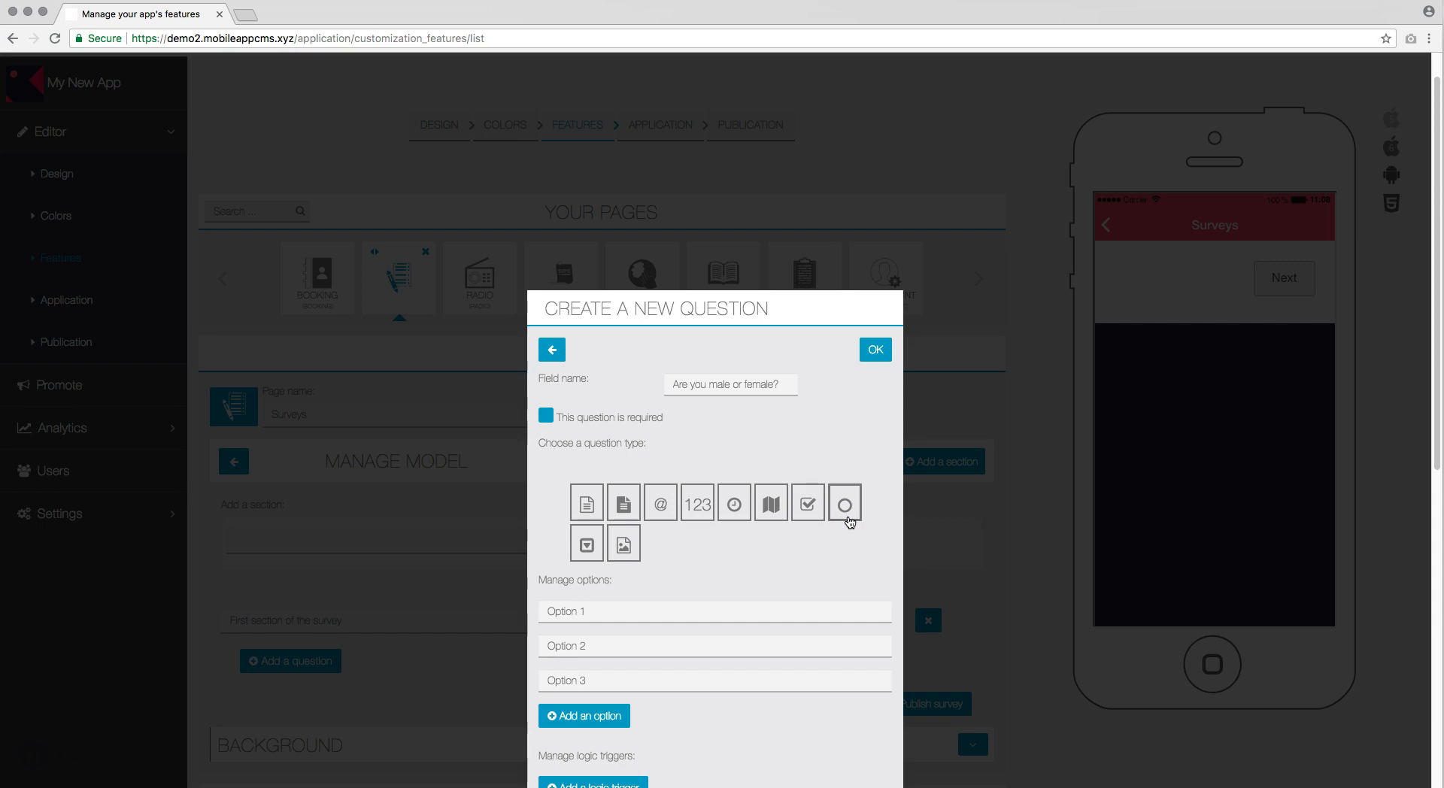
pyautogui.click(587, 553)
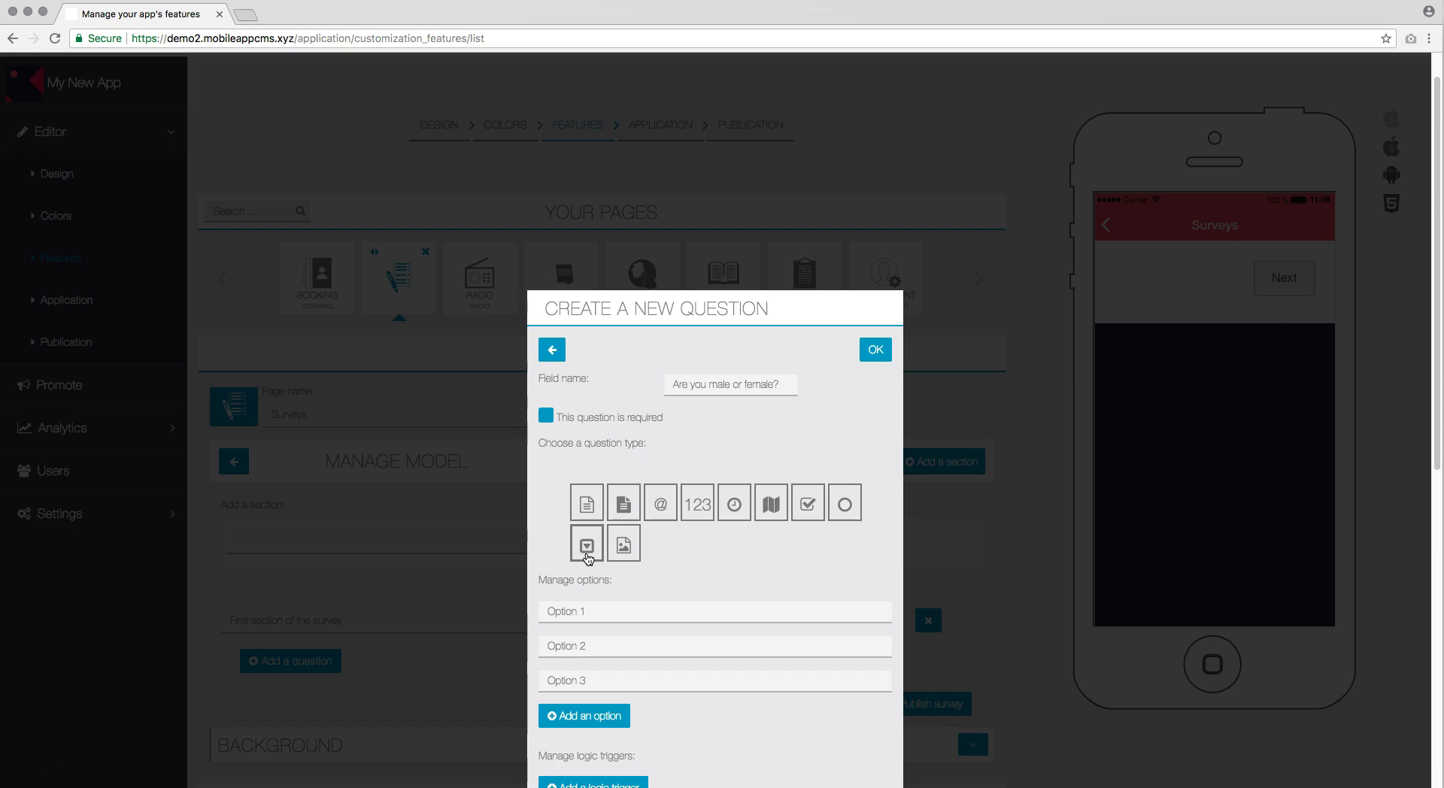
pyautogui.click(628, 555)
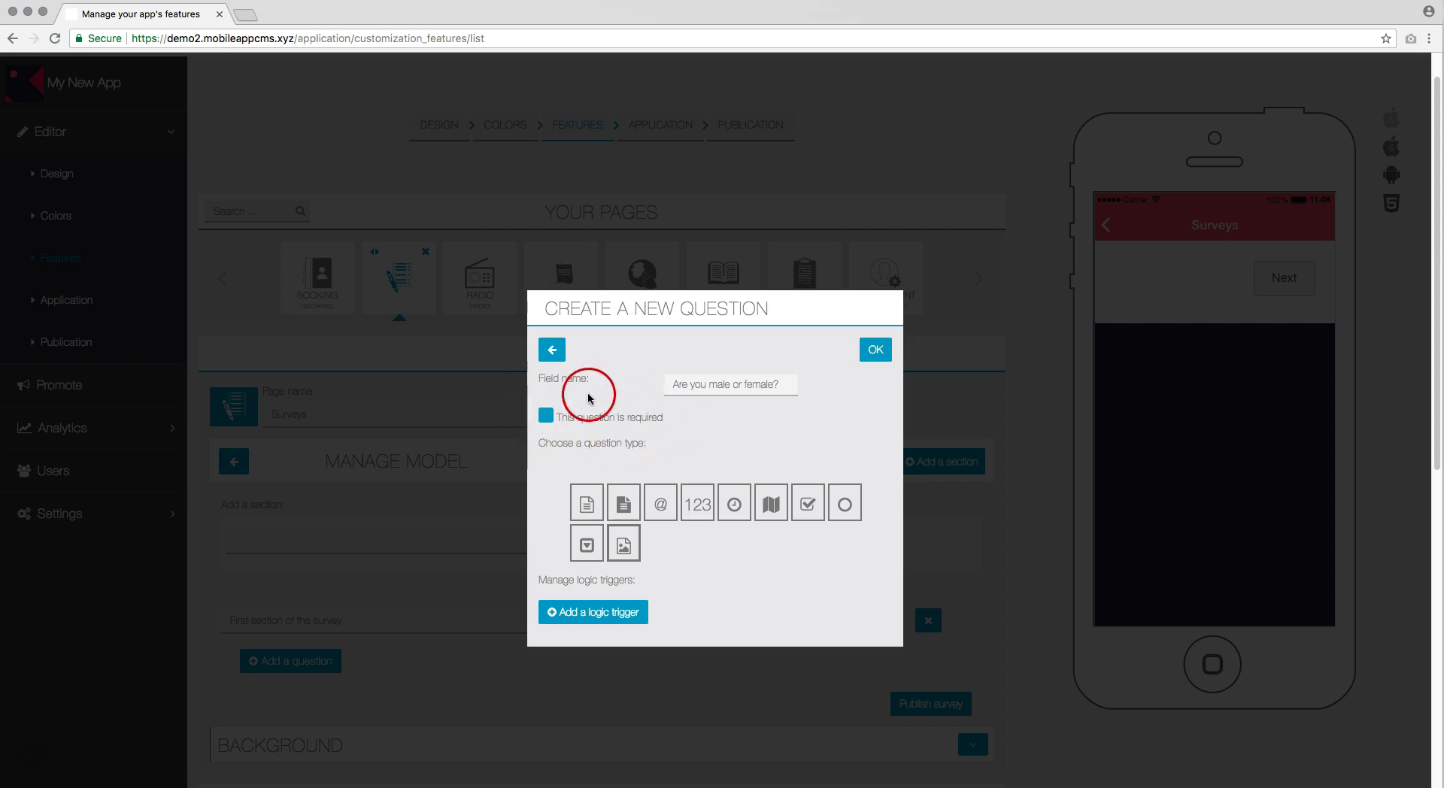
# Make the question a required radio question with only the options Male and Female, and save it.
pyautogui.click(545, 418)
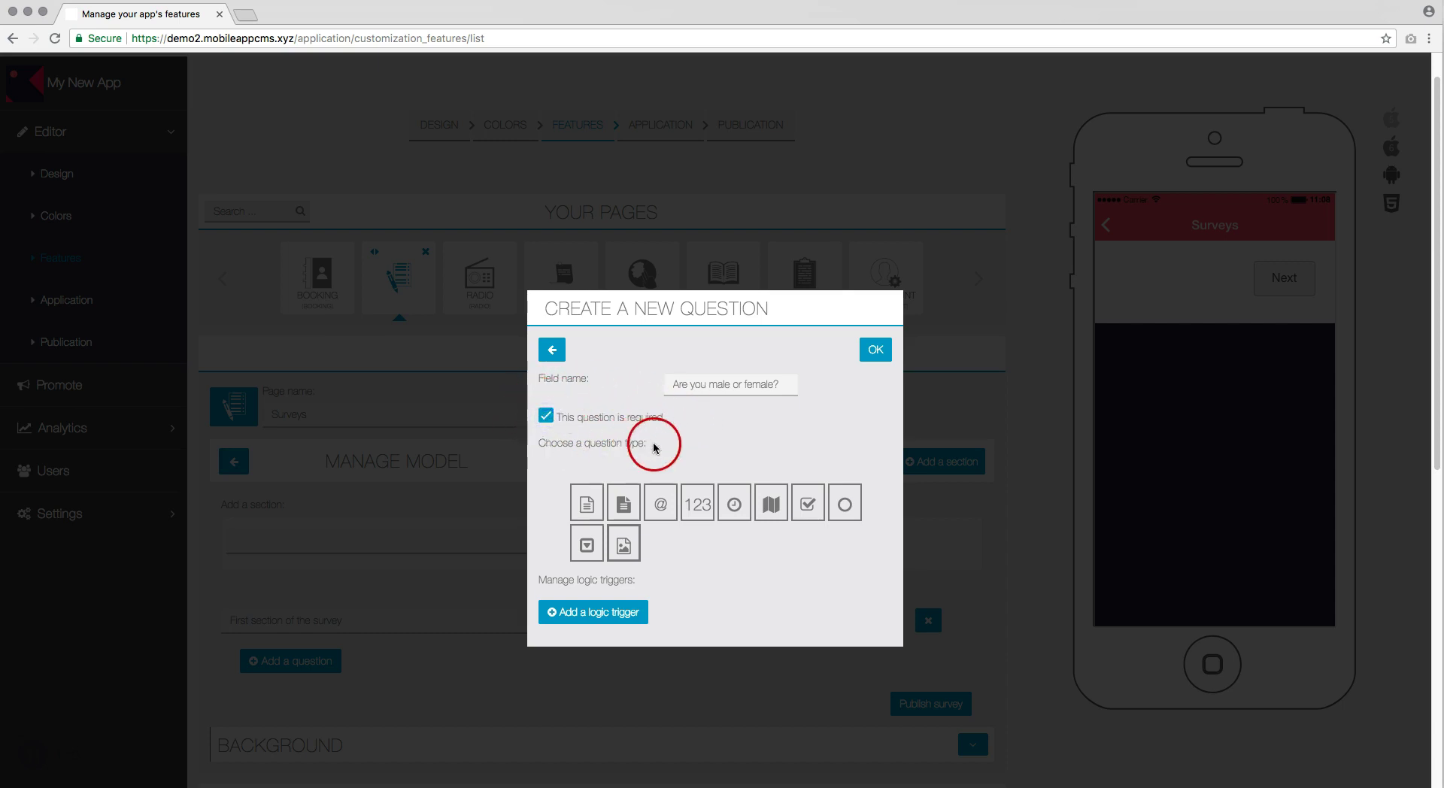
pyautogui.click(845, 504)
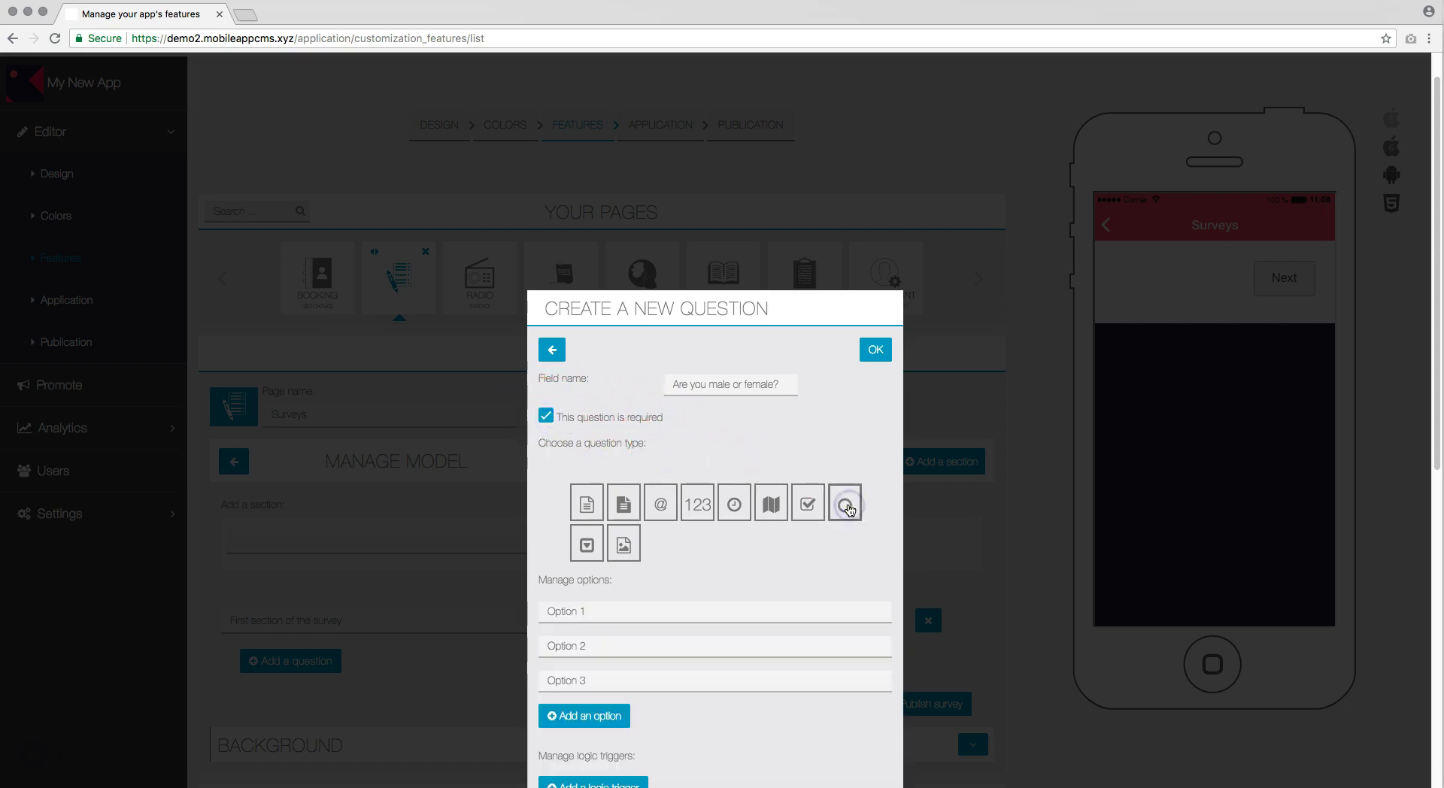
pyautogui.moveTo(603, 611); pyautogui.dragTo(531, 602)
pyautogui.write('Male')
pyautogui.press('Tab')
pyautogui.write('Female')
pyautogui.press('BackSpace')
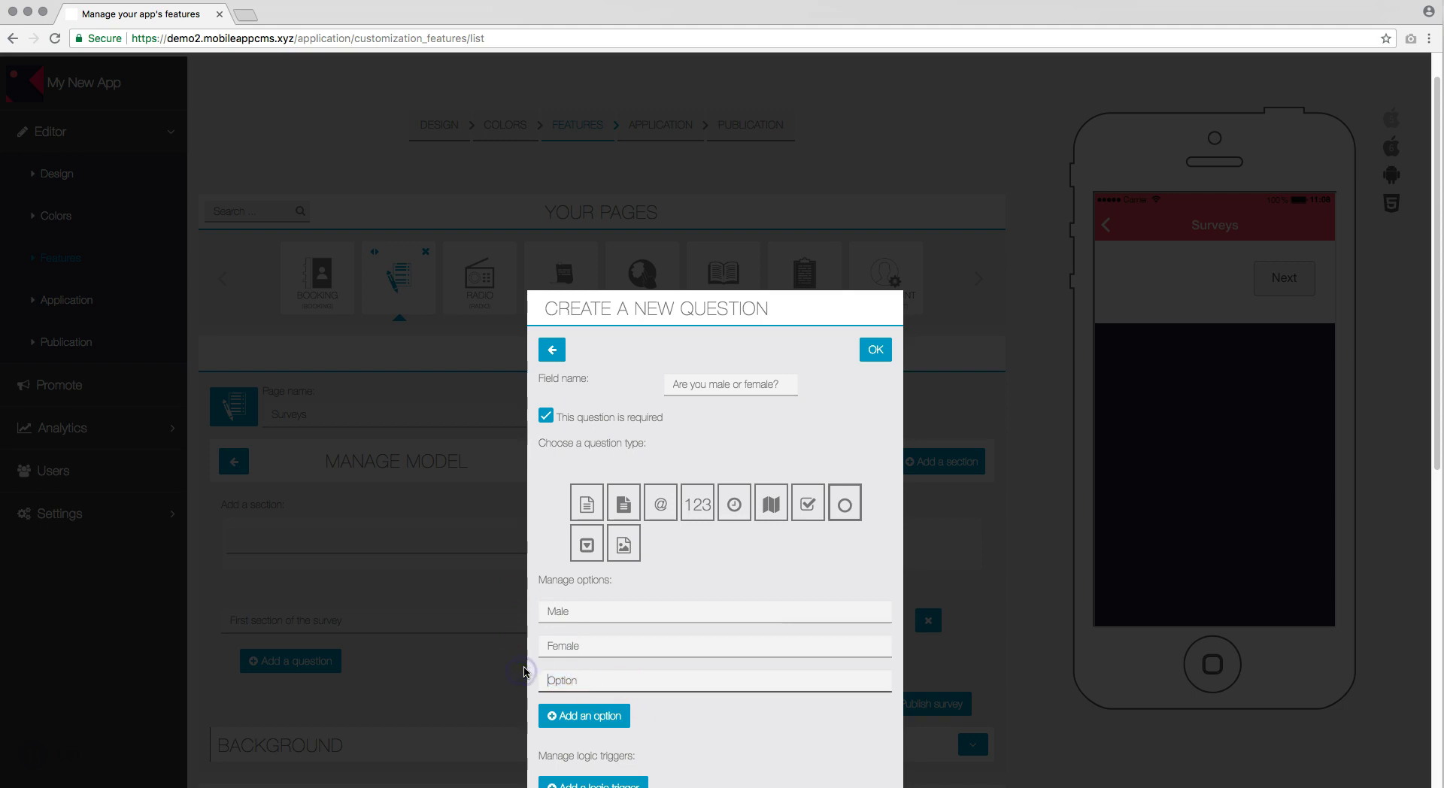
pyautogui.click(879, 399)
pyautogui.click(880, 352)
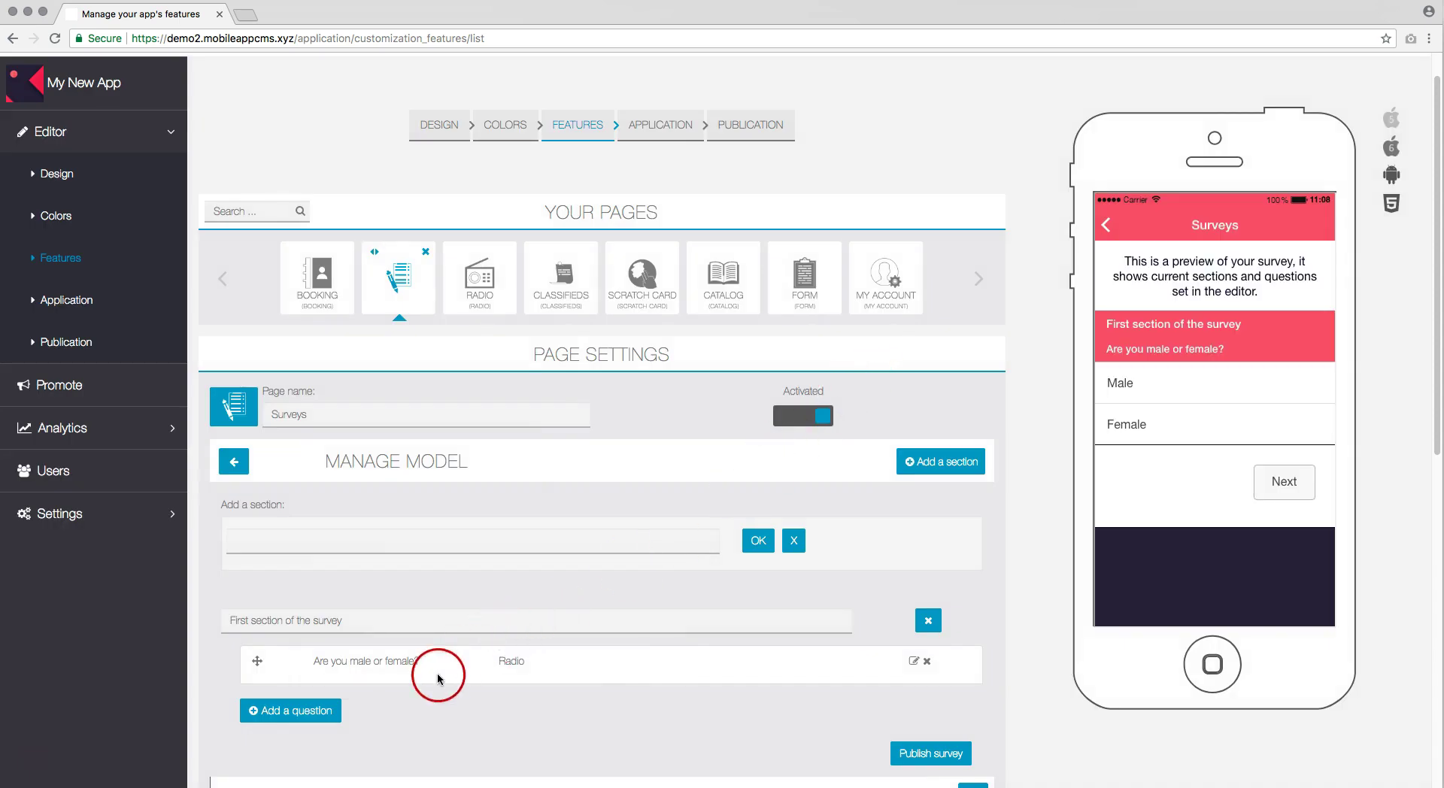
# Start a second question in the section named "What is your age?", required and of the radio type.
pyautogui.click(333, 718)
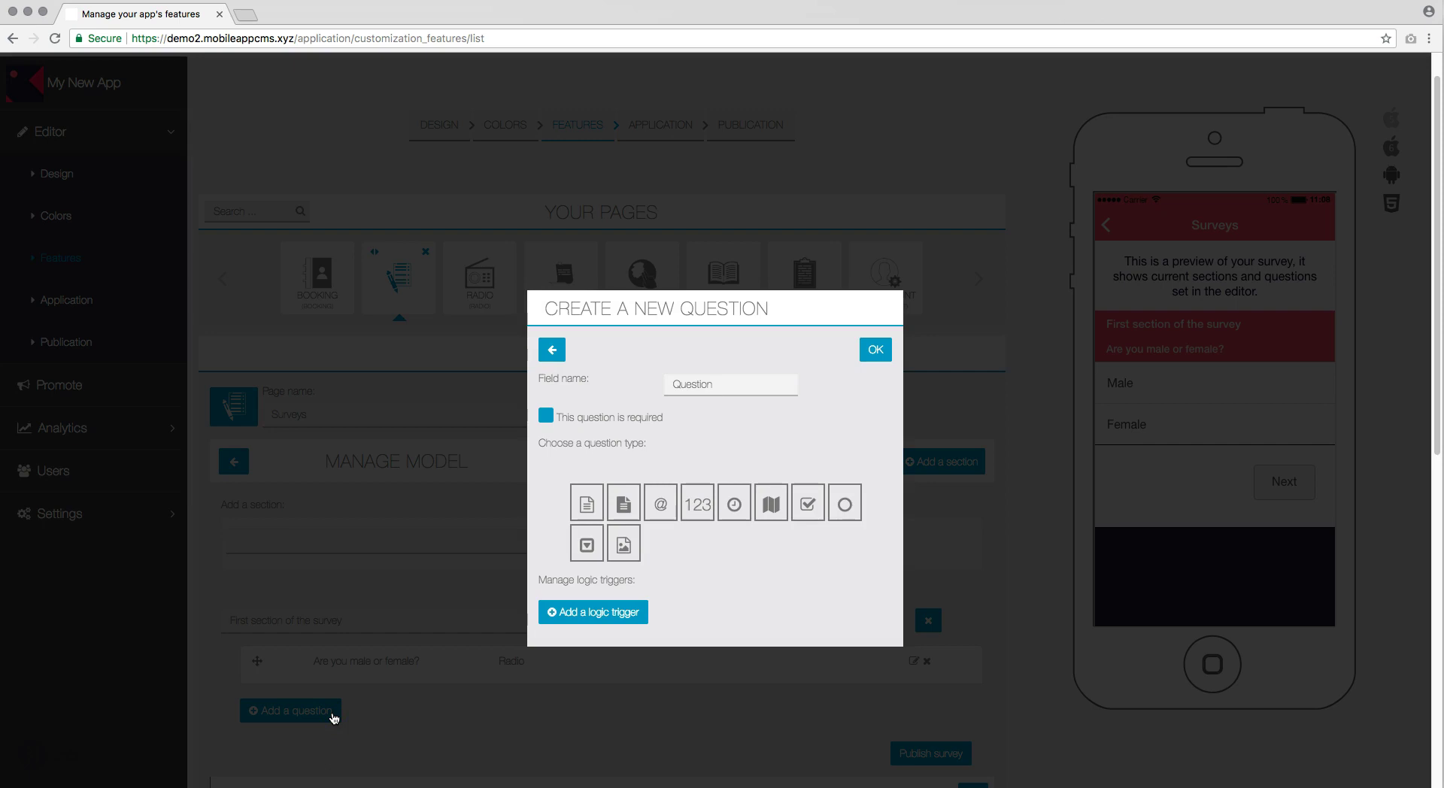
pyautogui.click(660, 377)
pyautogui.write('W')
pyautogui.click(546, 416)
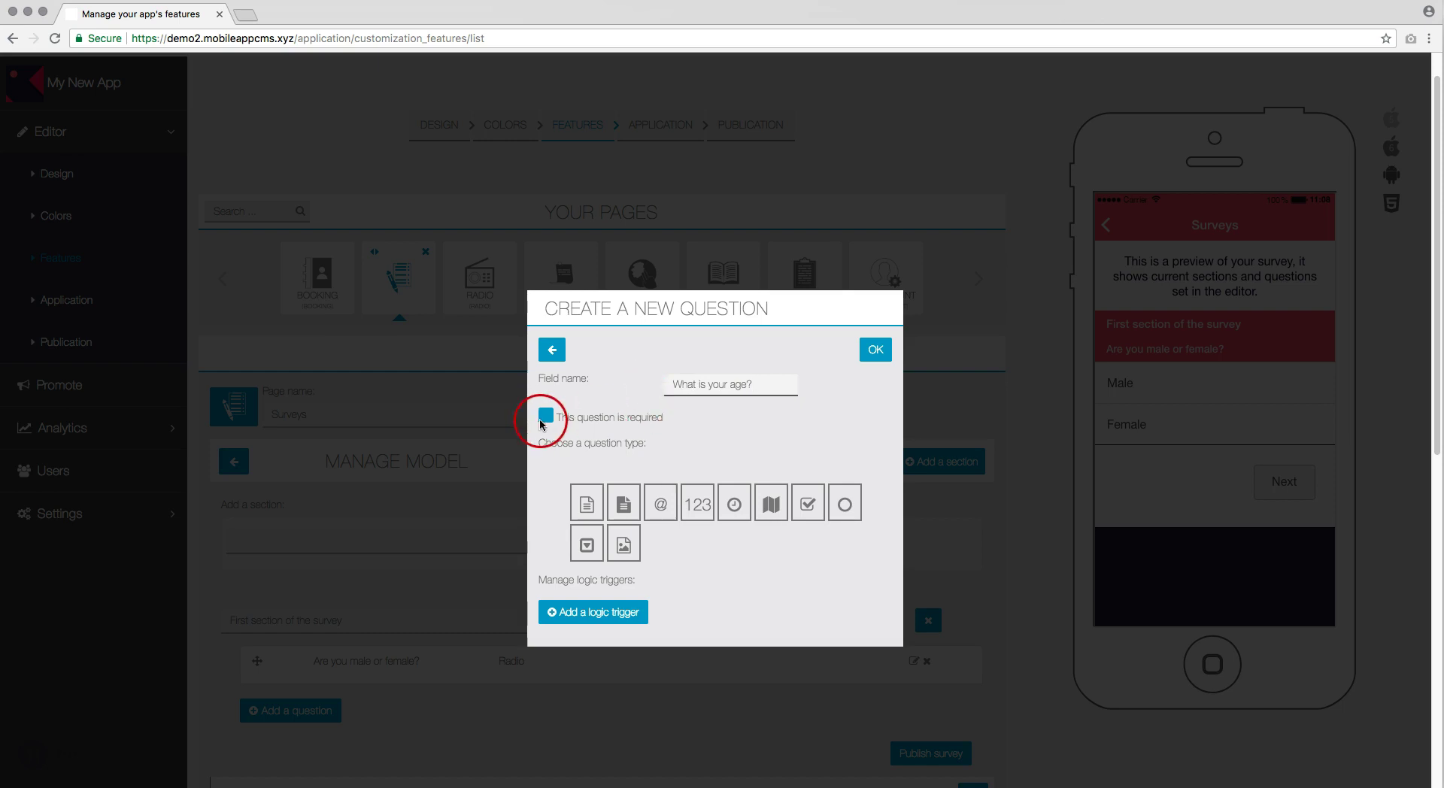
pyautogui.click(614, 460)
pyautogui.click(845, 504)
# Fill in the age question's answer options as 16 to 24, 25 to 44, 45 to 64 and an added 65+.
pyautogui.click(686, 598)
pyautogui.click(614, 613)
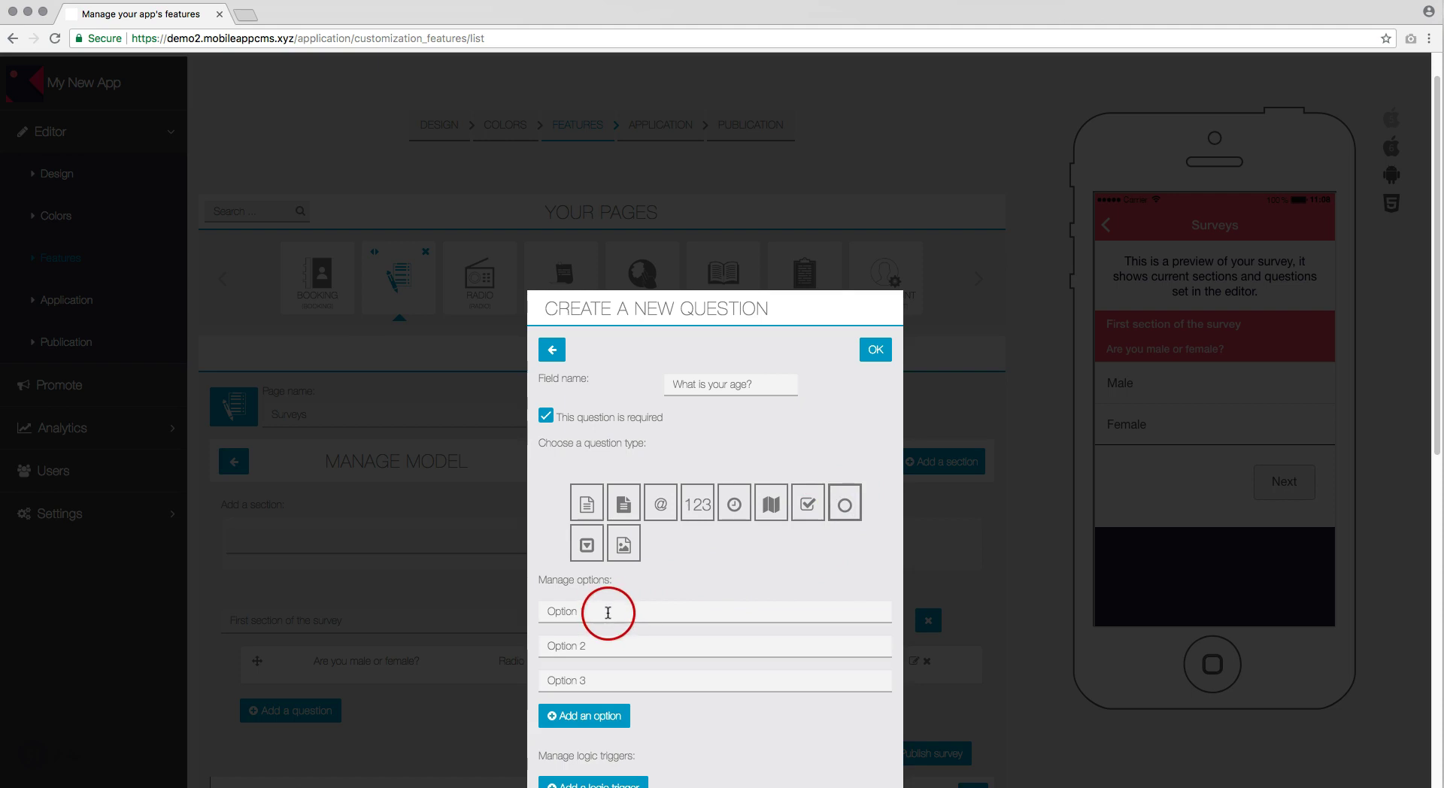
pyautogui.click(541, 606)
pyautogui.write('16 to 24')
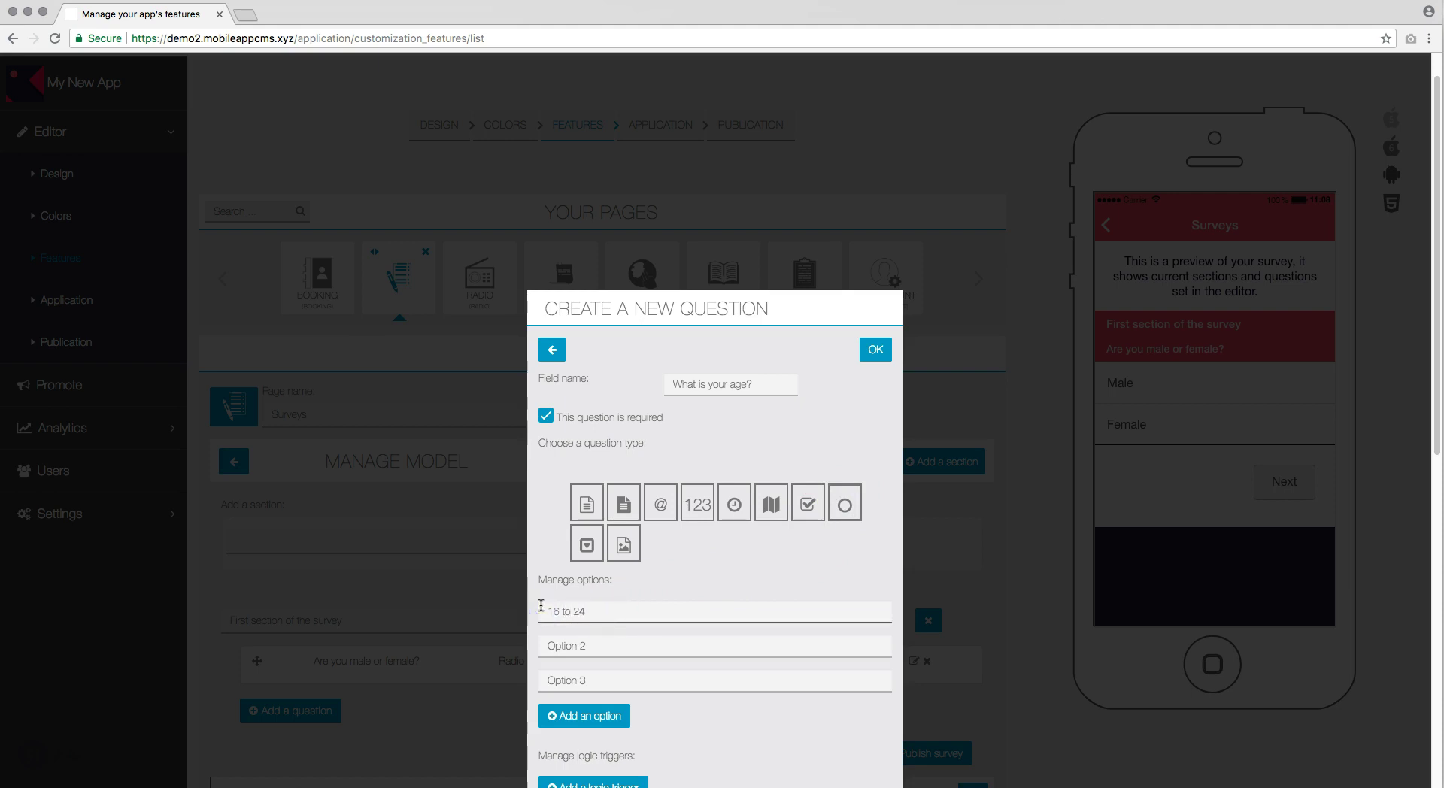
pyautogui.press('Tab')
pyautogui.write('25')
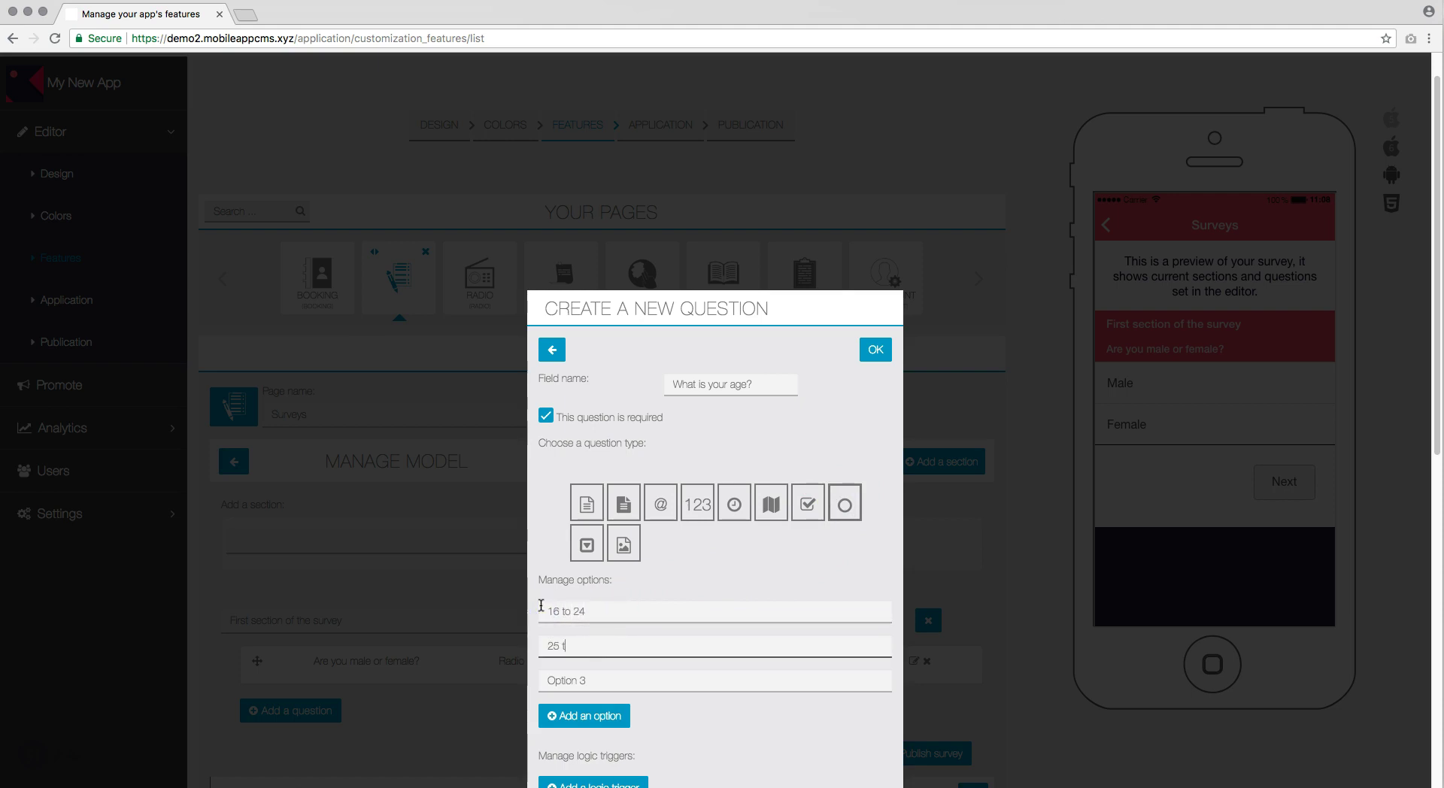
pyautogui.press('Tab')
pyautogui.write('4')
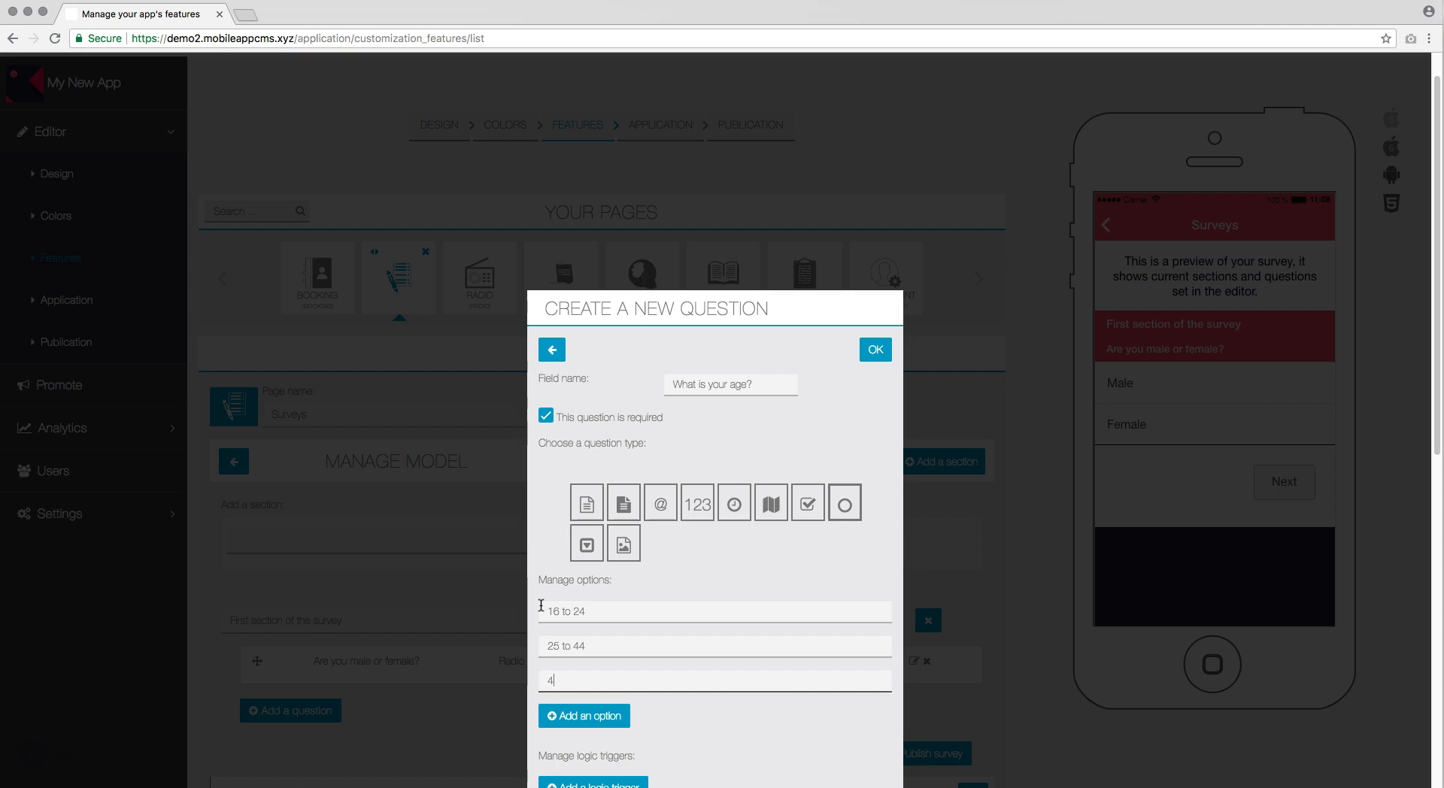
pyautogui.write('5 to 64')
pyautogui.click(602, 713)
pyautogui.click(608, 715)
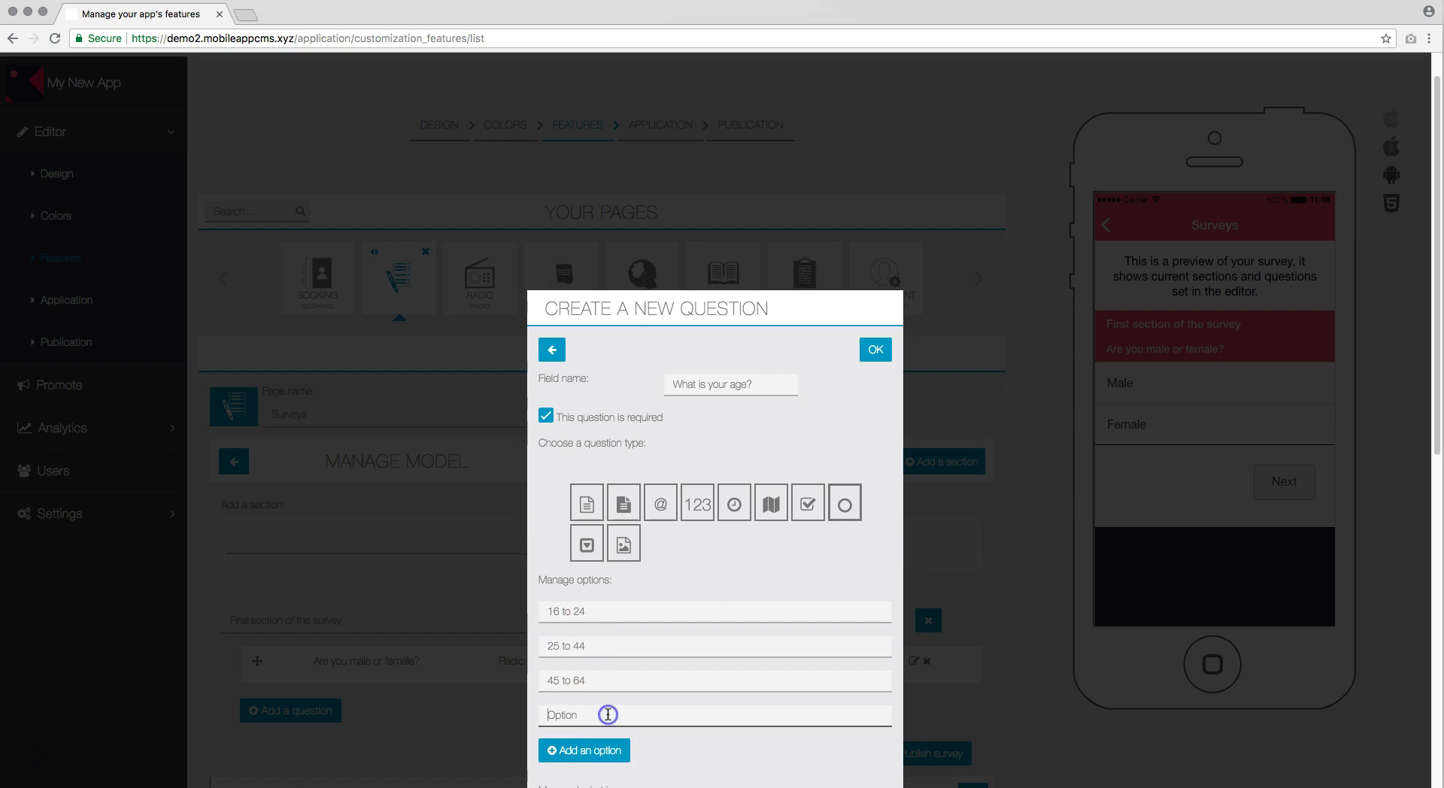
pyautogui.click(693, 750)
# Add a logic trigger that ends the survey when the answer is 65+, and save the age question.
pyautogui.scroll(-2, 715, 775)
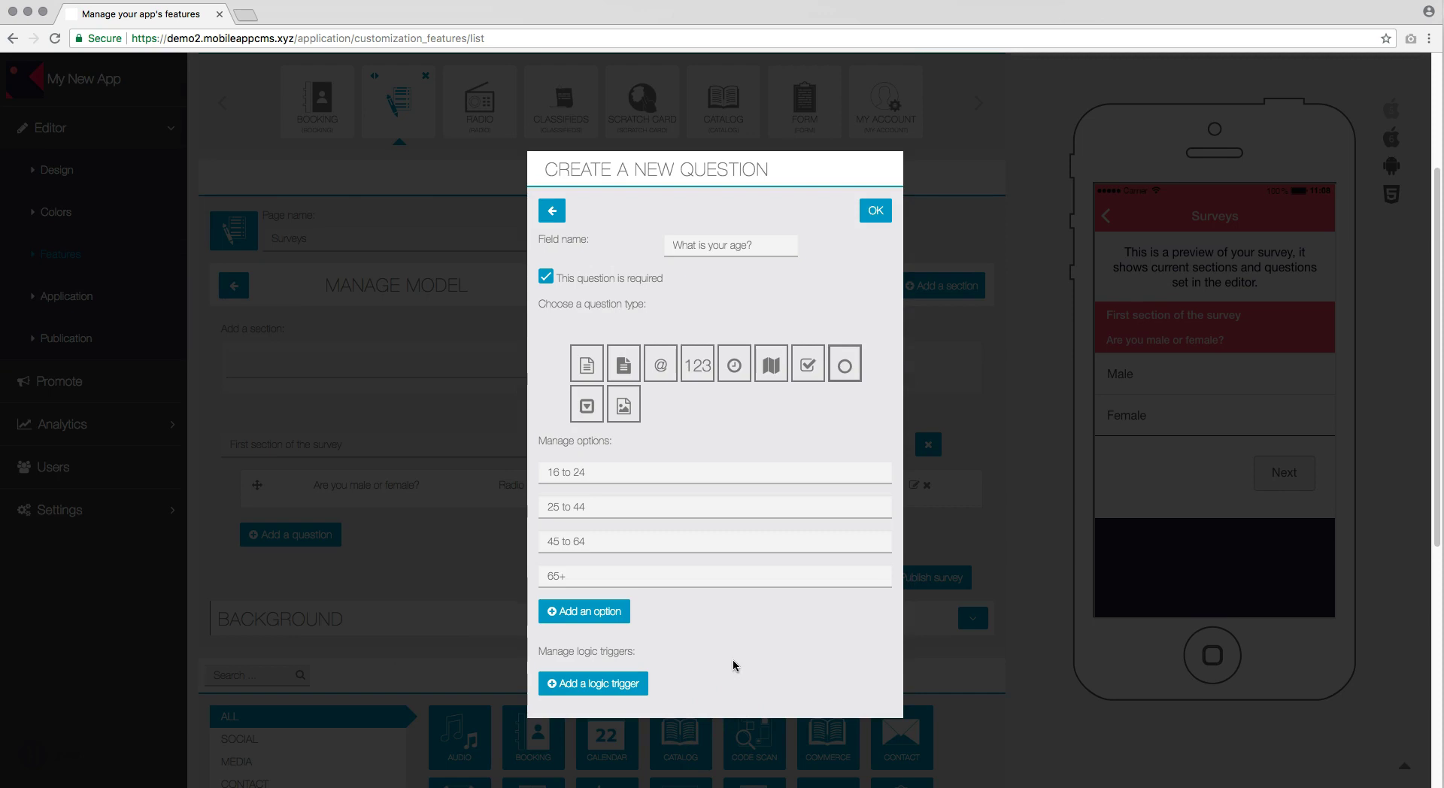
pyautogui.moveTo(691, 682); pyautogui.dragTo(635, 690)
pyautogui.click(634, 686)
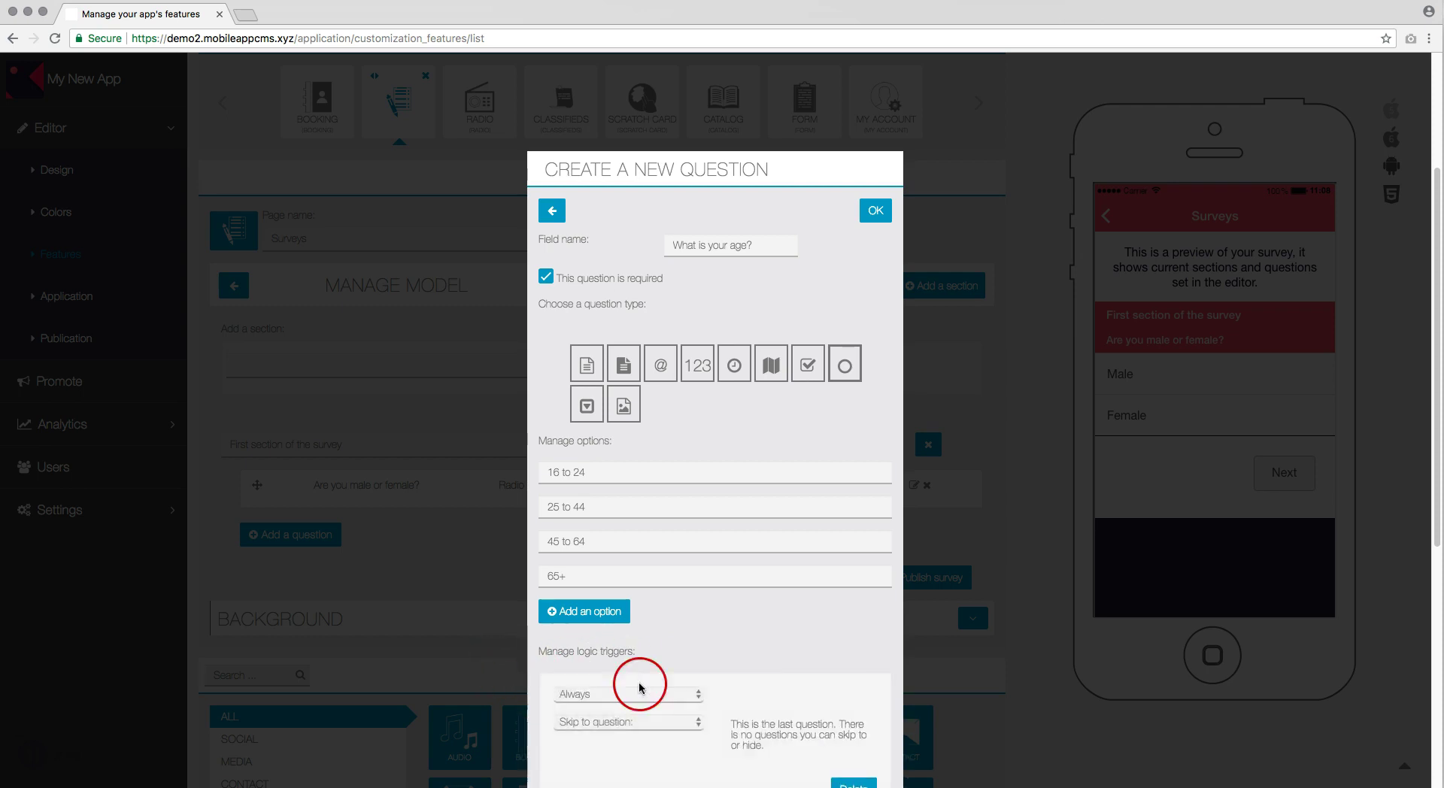
pyautogui.scroll(-1, 677, 677)
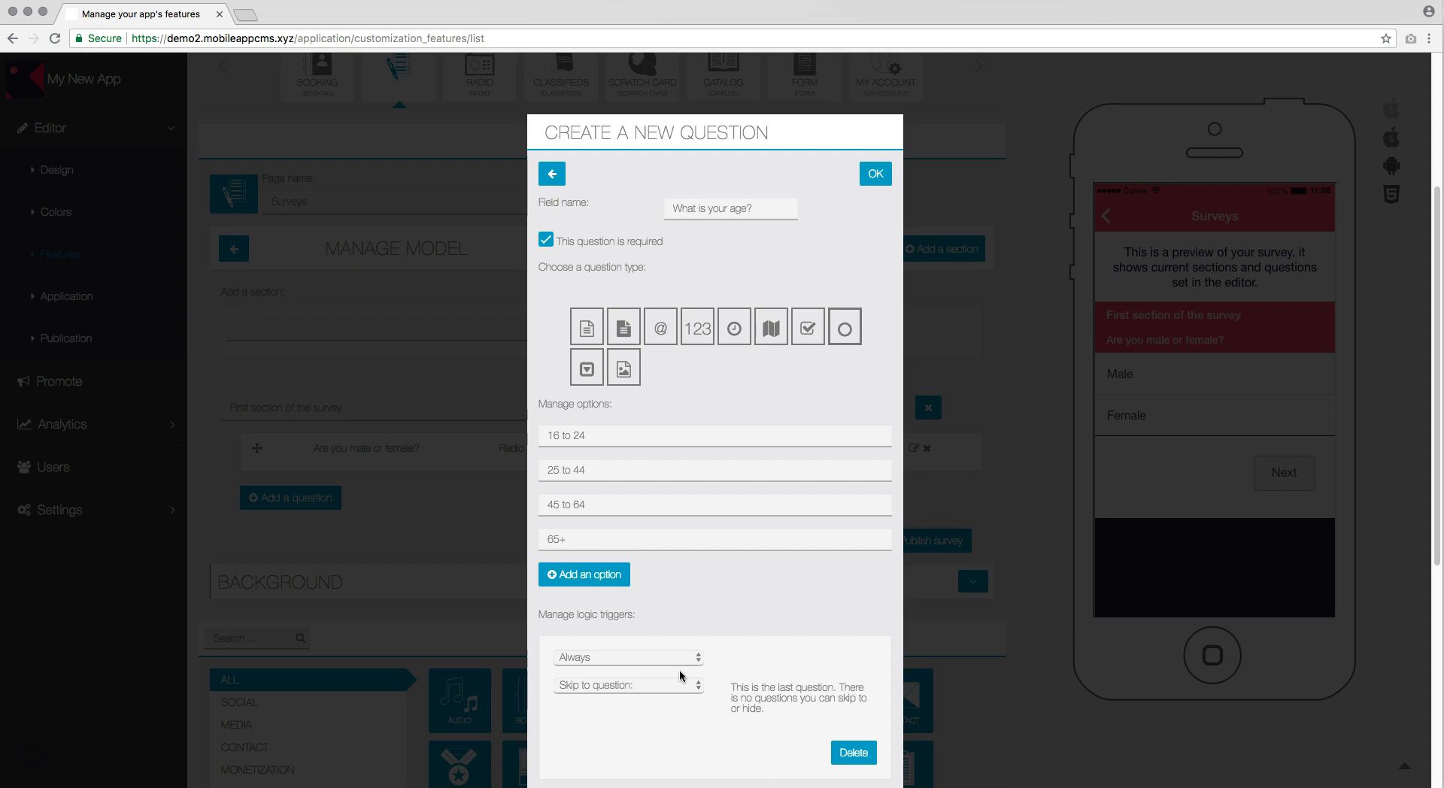
pyautogui.click(679, 660)
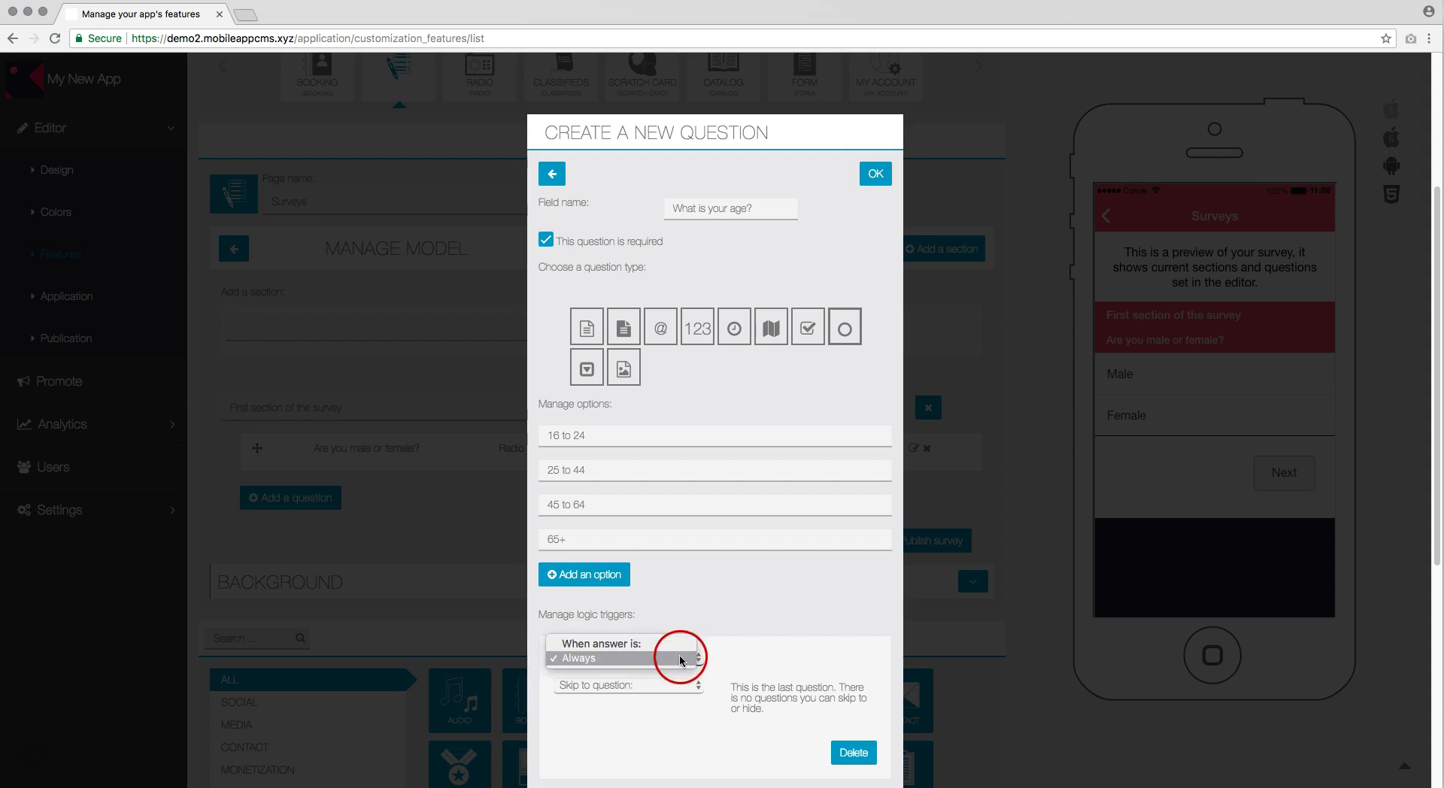
pyautogui.click(677, 645)
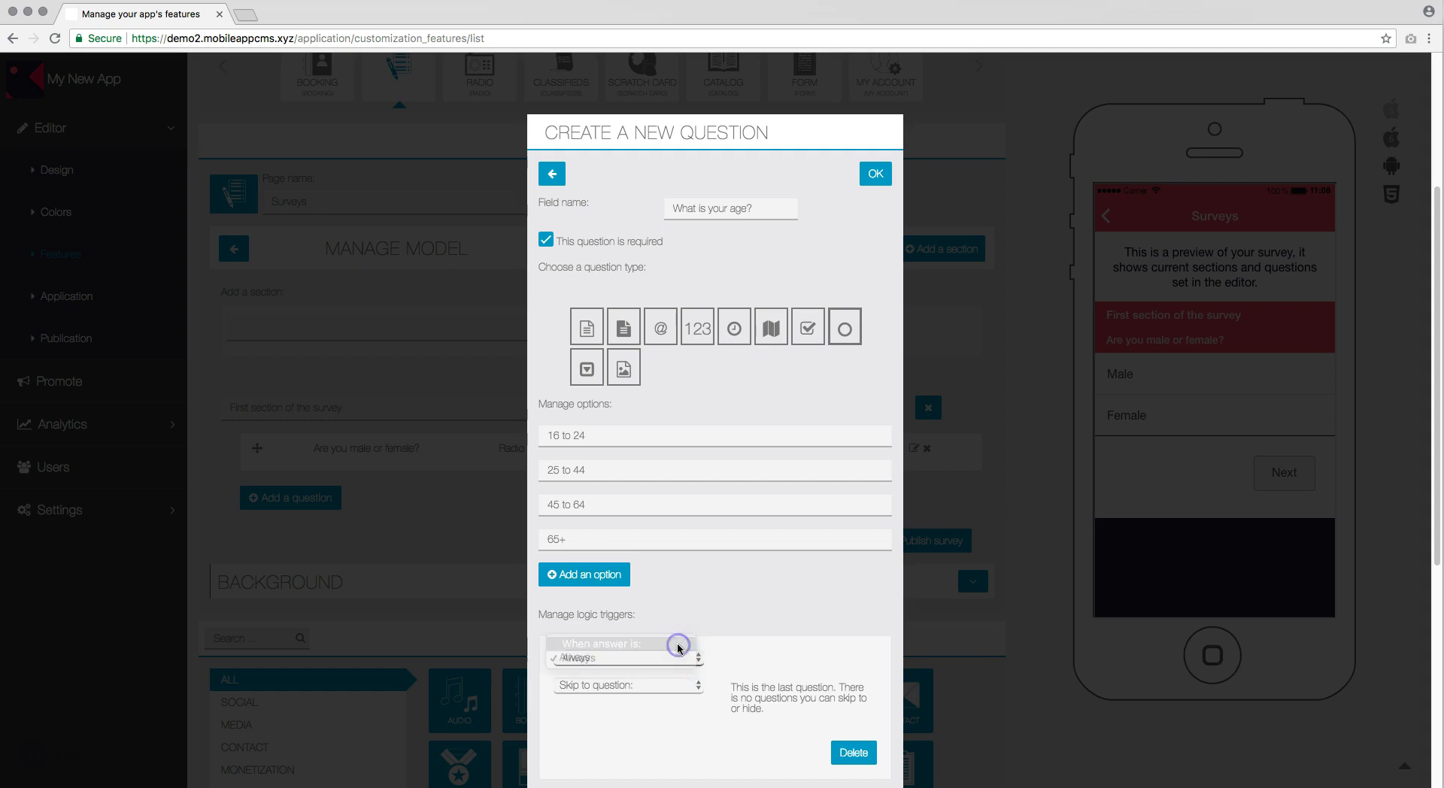
pyautogui.click(747, 660)
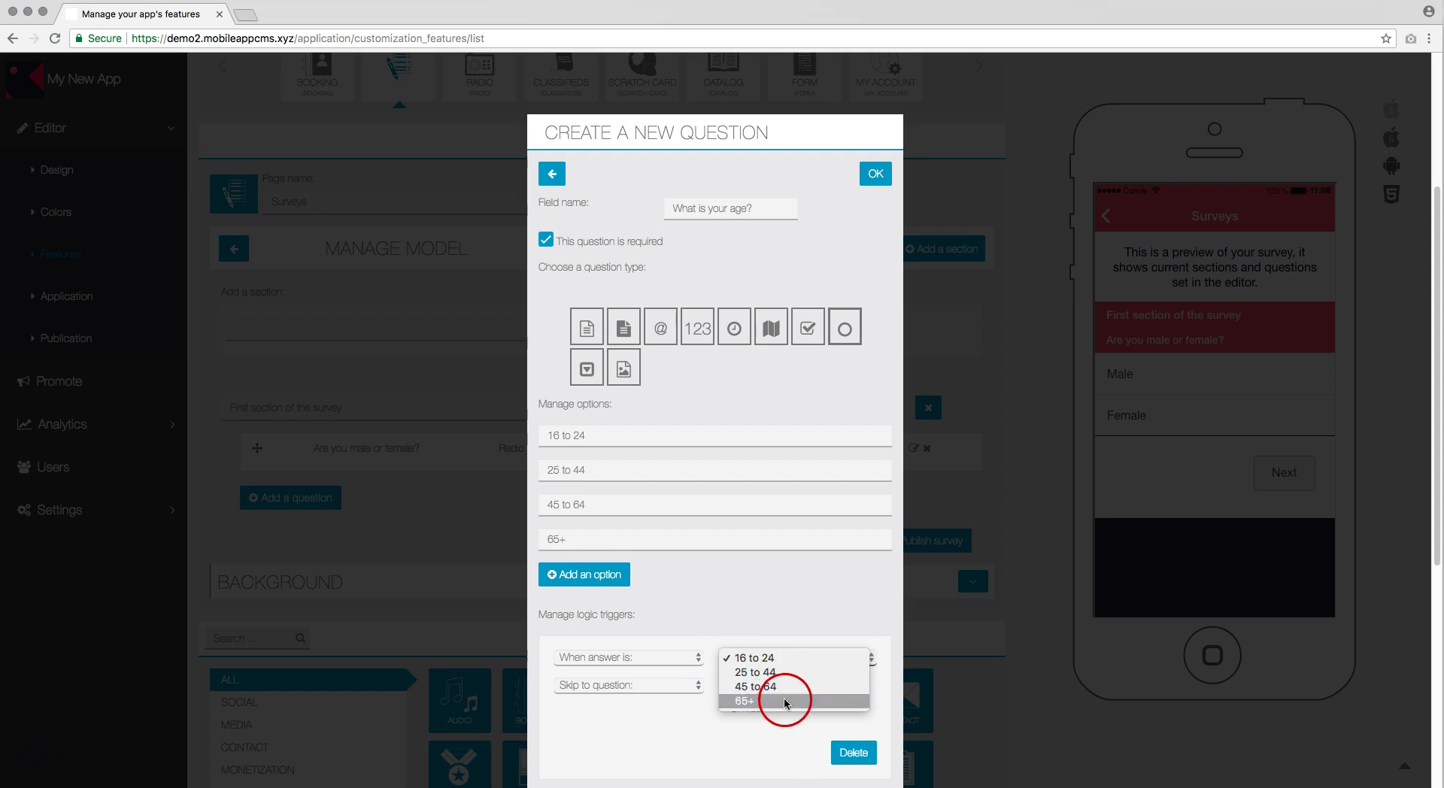
pyautogui.click(784, 702)
pyautogui.click(693, 686)
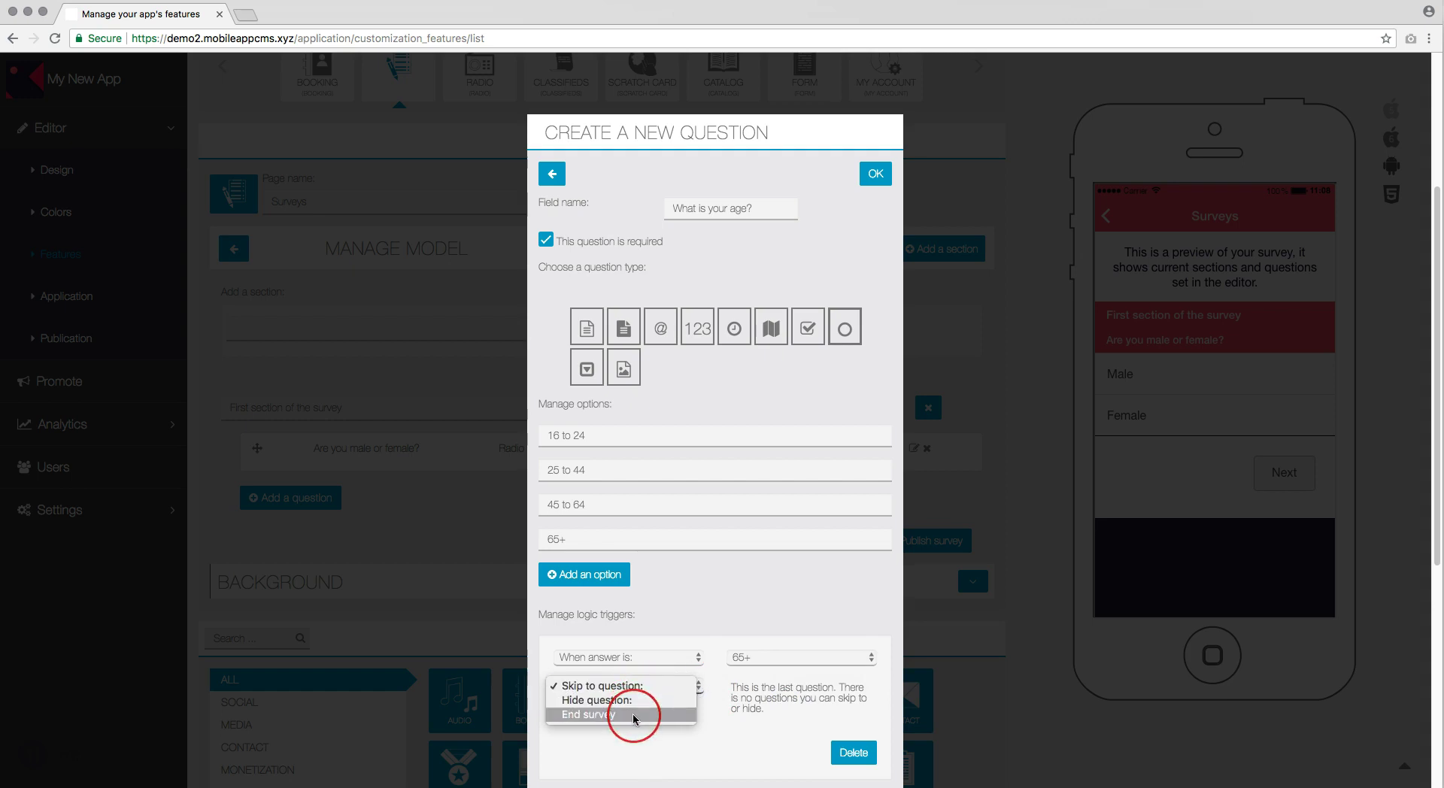
pyautogui.click(634, 720)
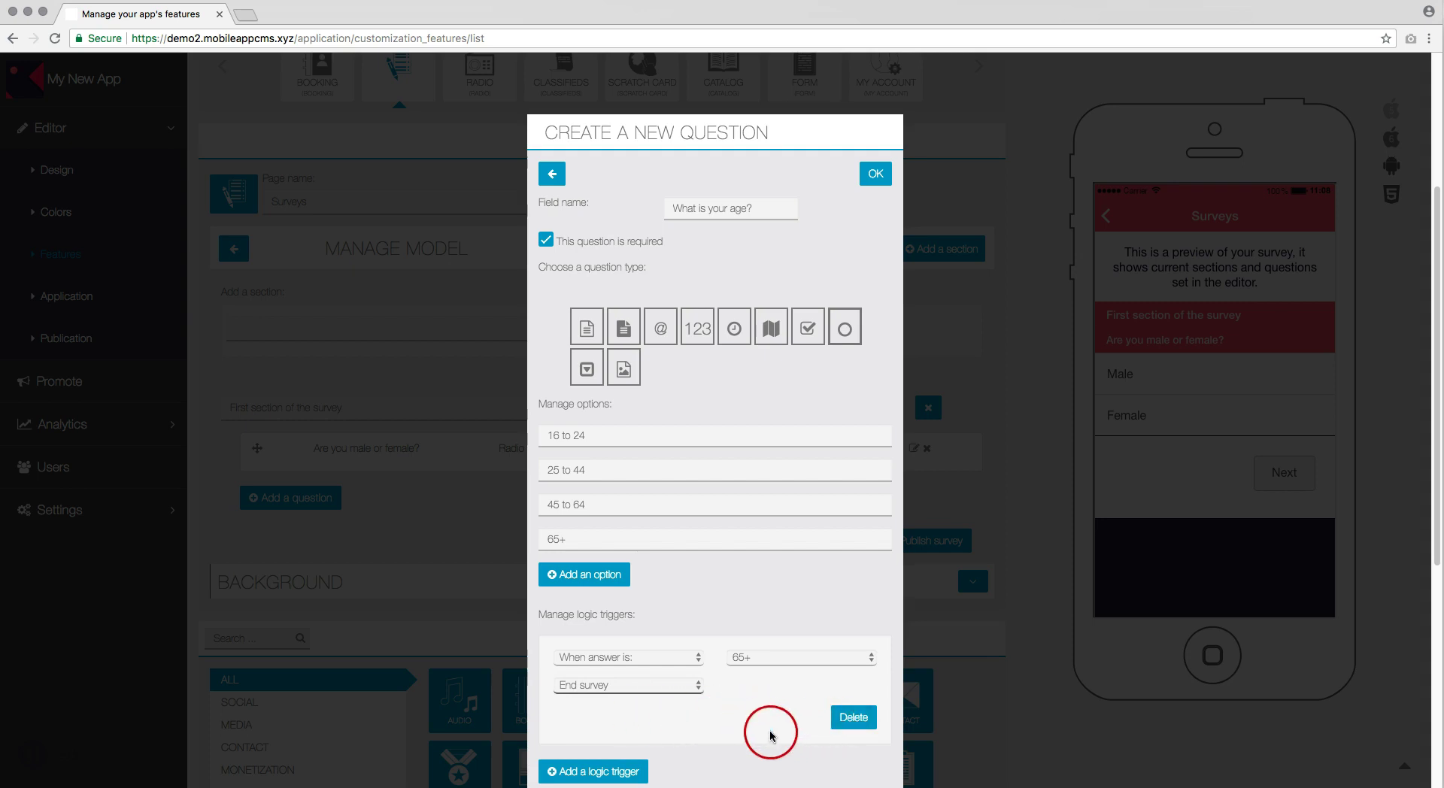
pyautogui.click(876, 174)
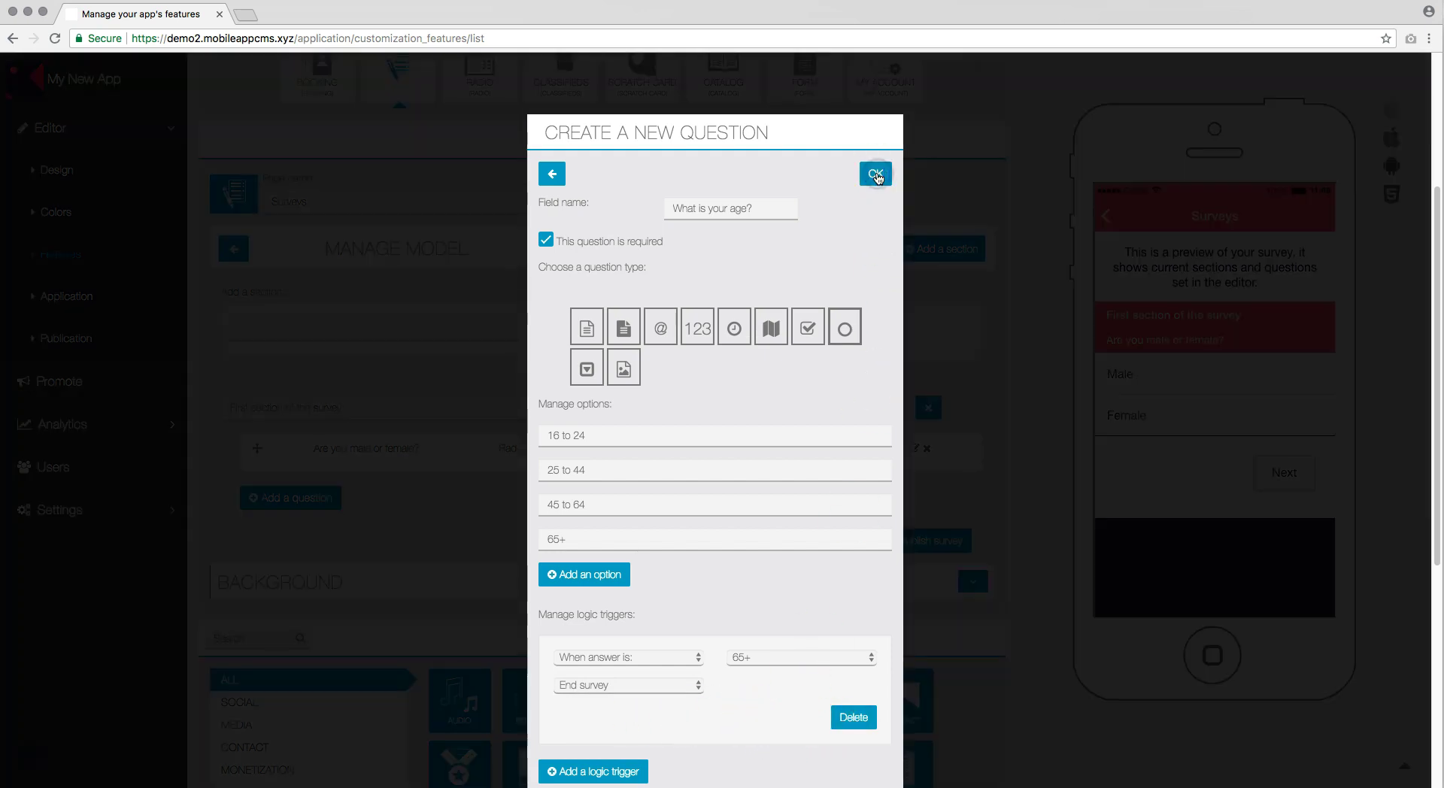
# Start a third question in the section named "Which of the following best describes your marital status?" and make it the radio type.
pyautogui.click(313, 543)
pyautogui.click(313, 539)
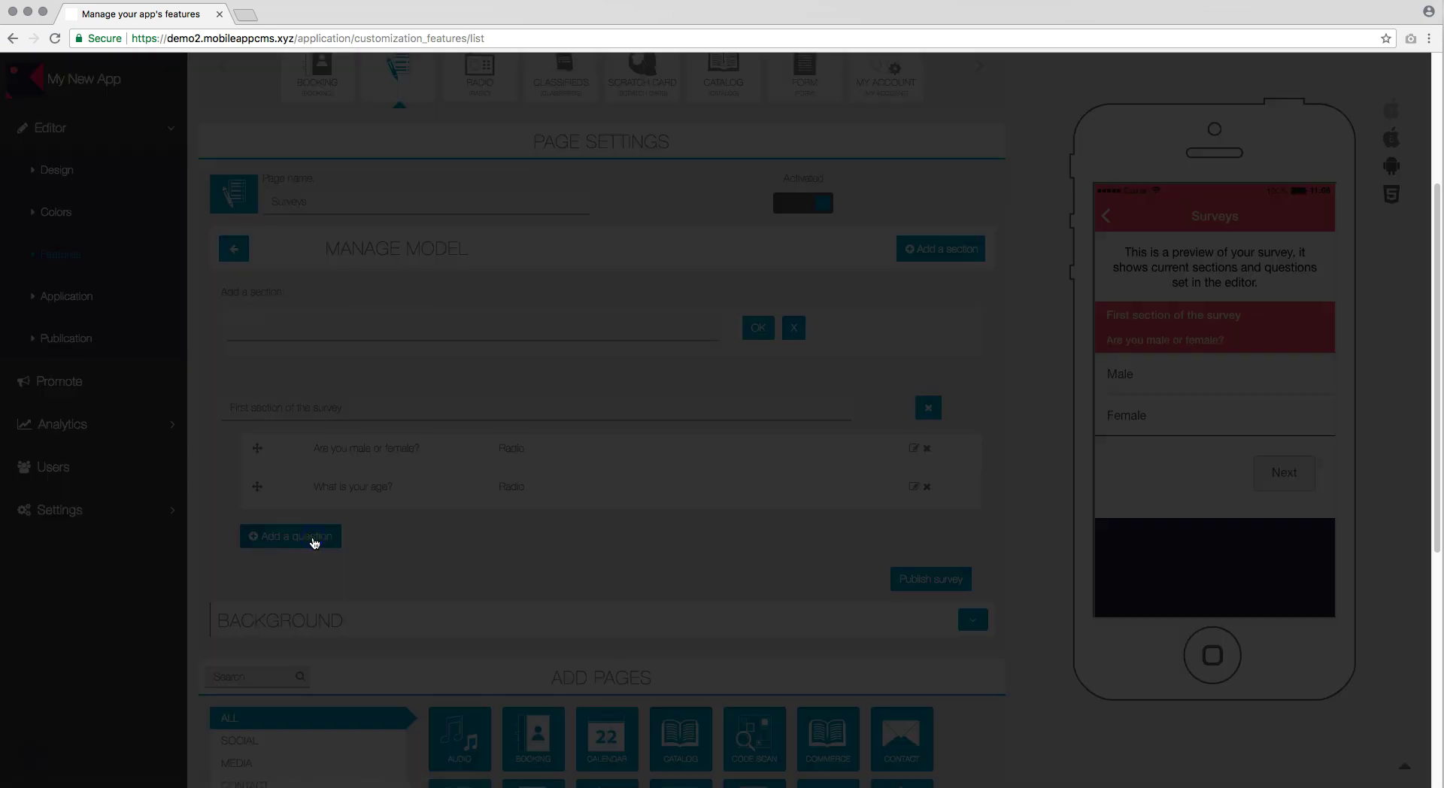
pyautogui.click(734, 380)
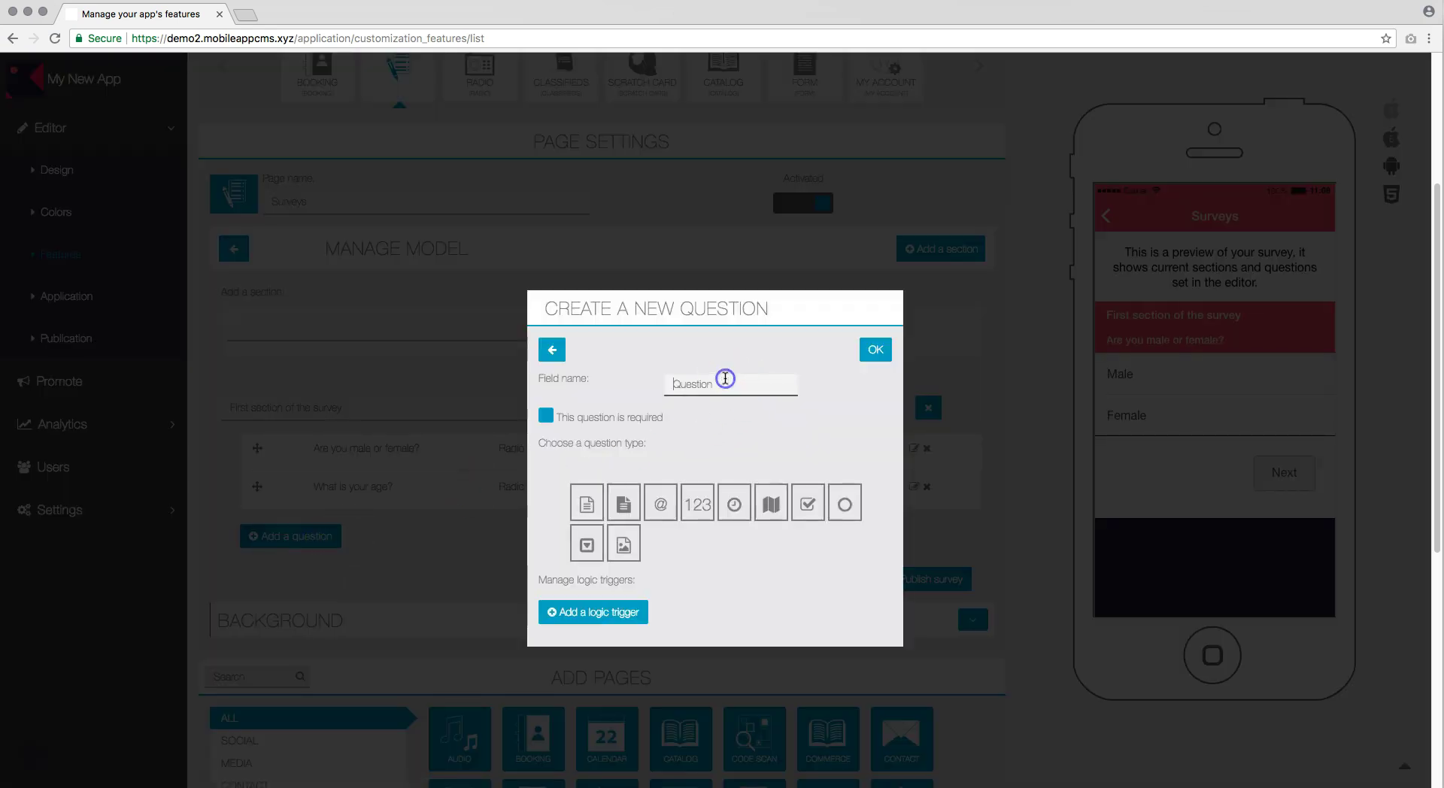
pyautogui.write('Whic')
pyautogui.write('h of the following best describes your mar')
pyautogui.write('ital status?')
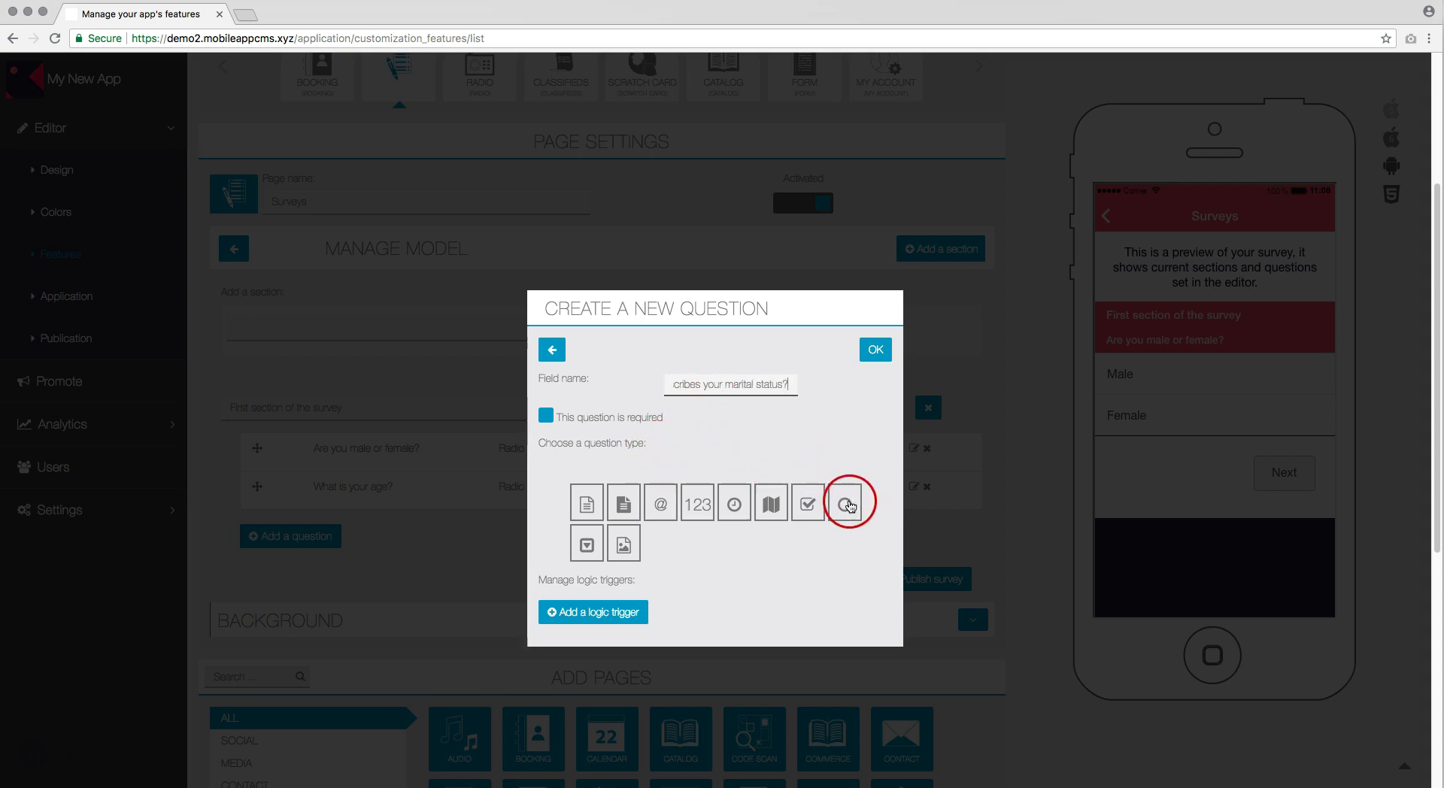
pyautogui.click(845, 505)
# Fill in the marital status question's three default options as Single, Married and Living with partner.
pyautogui.moveTo(606, 613); pyautogui.dragTo(538, 603)
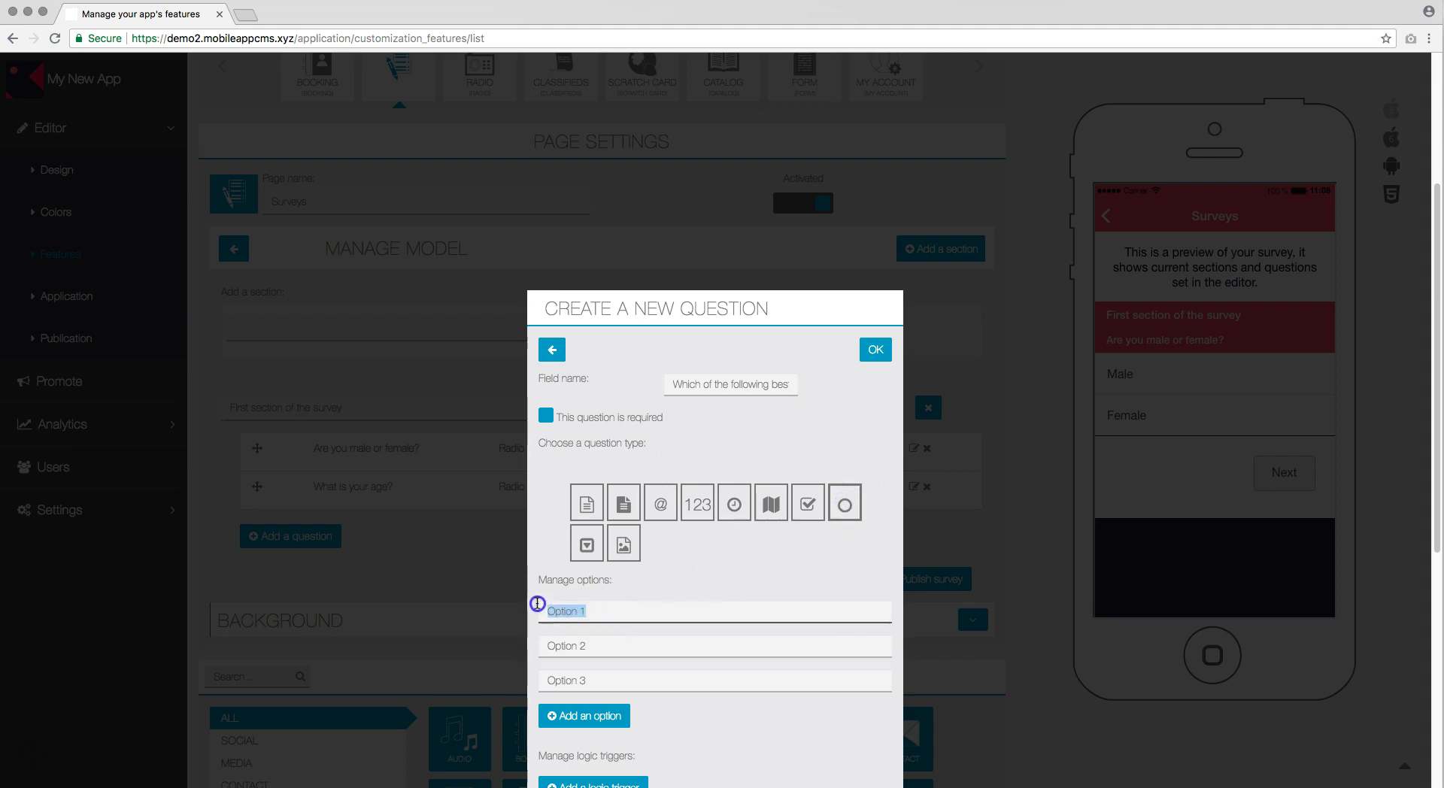
pyautogui.write('Single')
pyautogui.press('Tab')
pyautogui.write('Married')
pyautogui.press('Tab')
pyautogui.write('L')
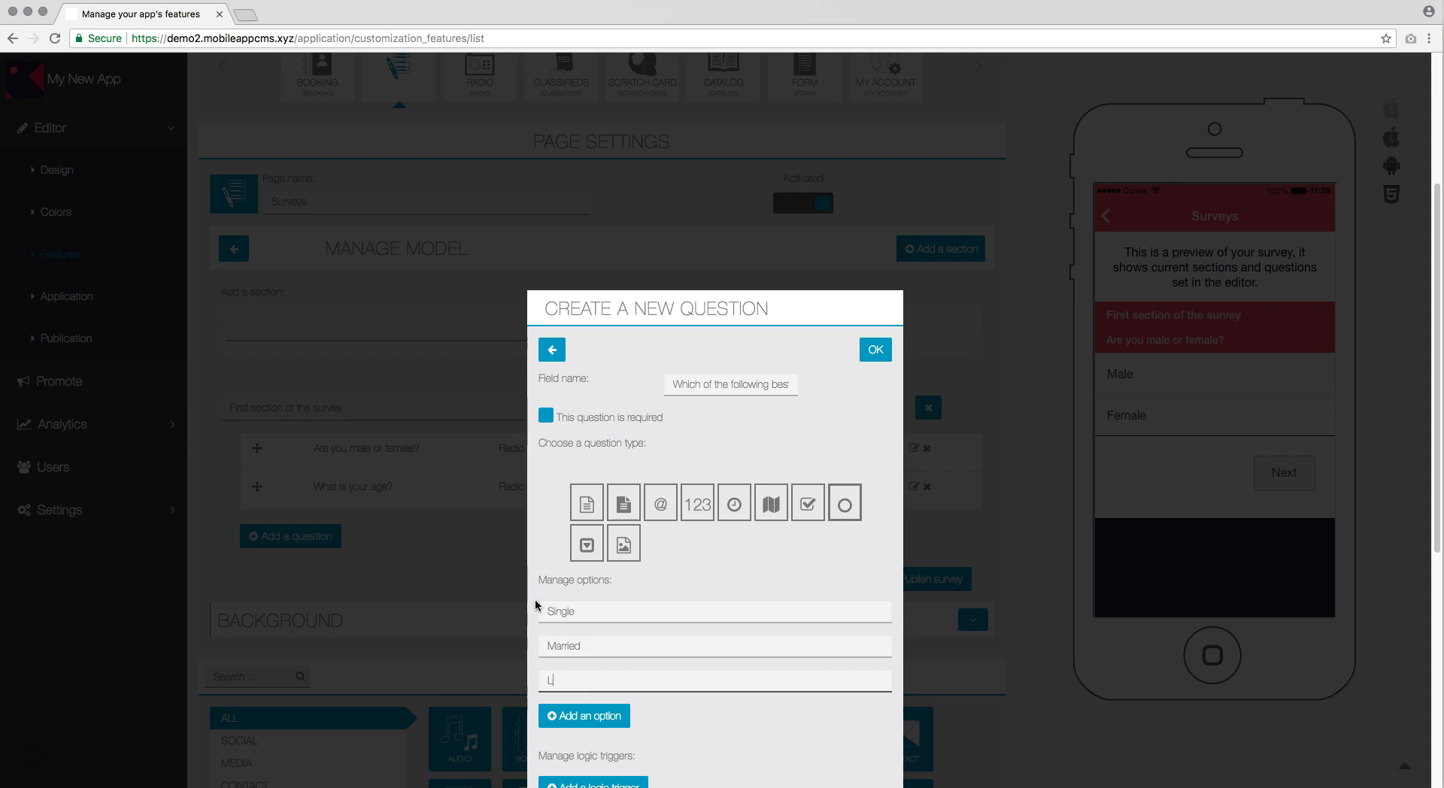
pyautogui.write('iving with partner')
# Add two more answer options, Divorced and Widowed, and save the marital status question.
pyautogui.click(594, 716)
pyautogui.write('Divorced')
pyautogui.click(594, 749)
pyautogui.write('Widowed')
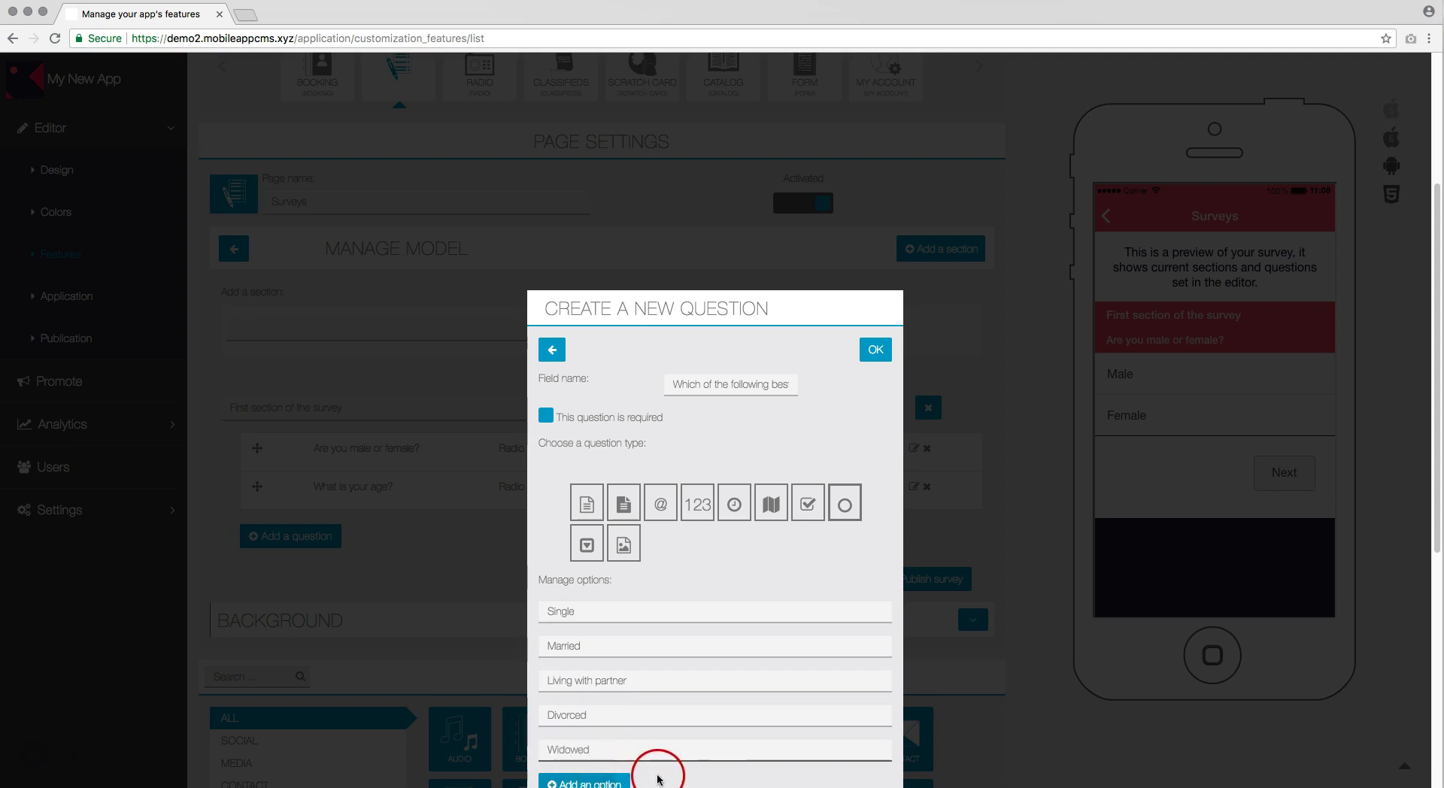
pyautogui.click(733, 719)
pyautogui.scroll(-3, 734, 719)
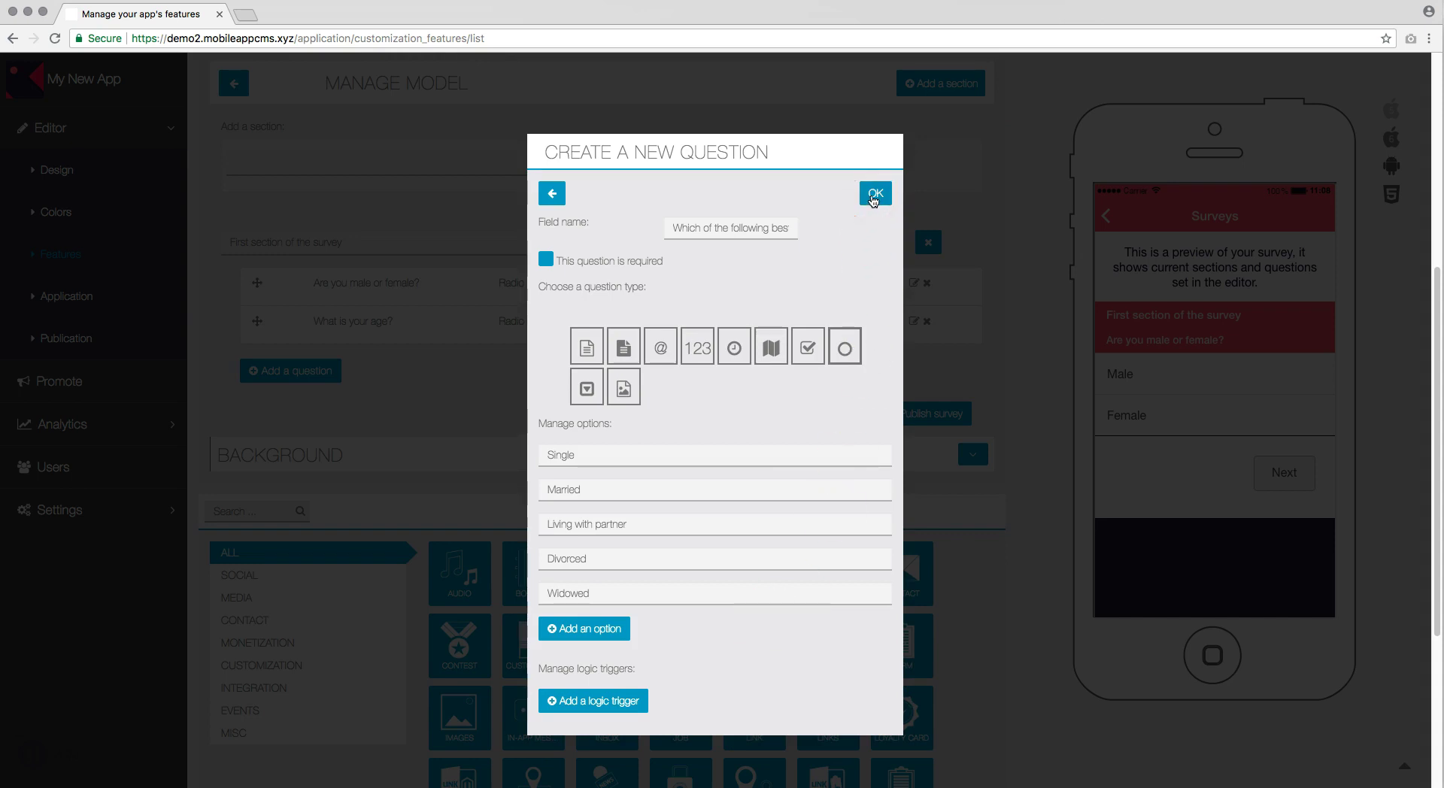
pyautogui.click(875, 194)
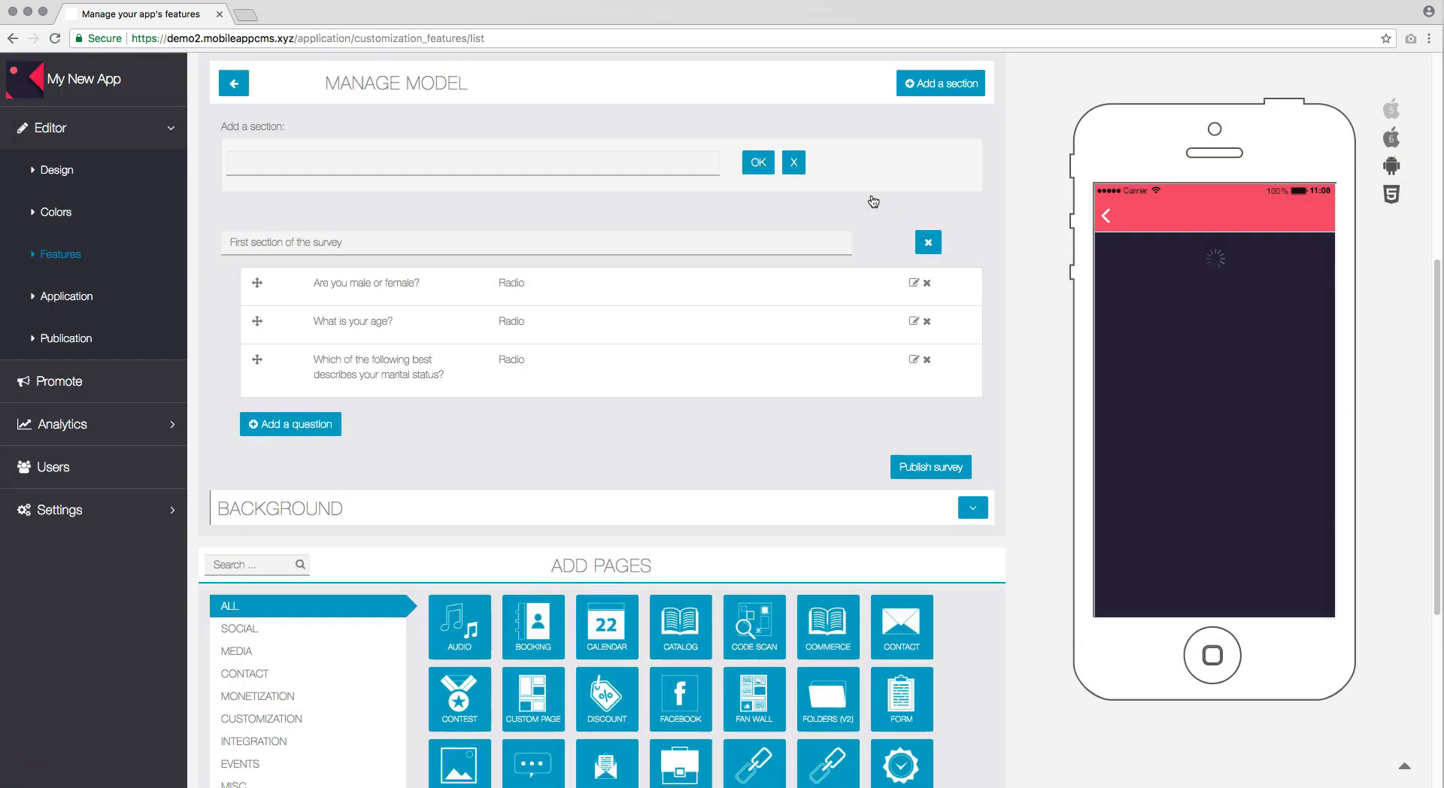
# Start publishing the survey, naming it "My First Survey" with the thank you message "Thank you for your time.".
pyautogui.click(783, 374)
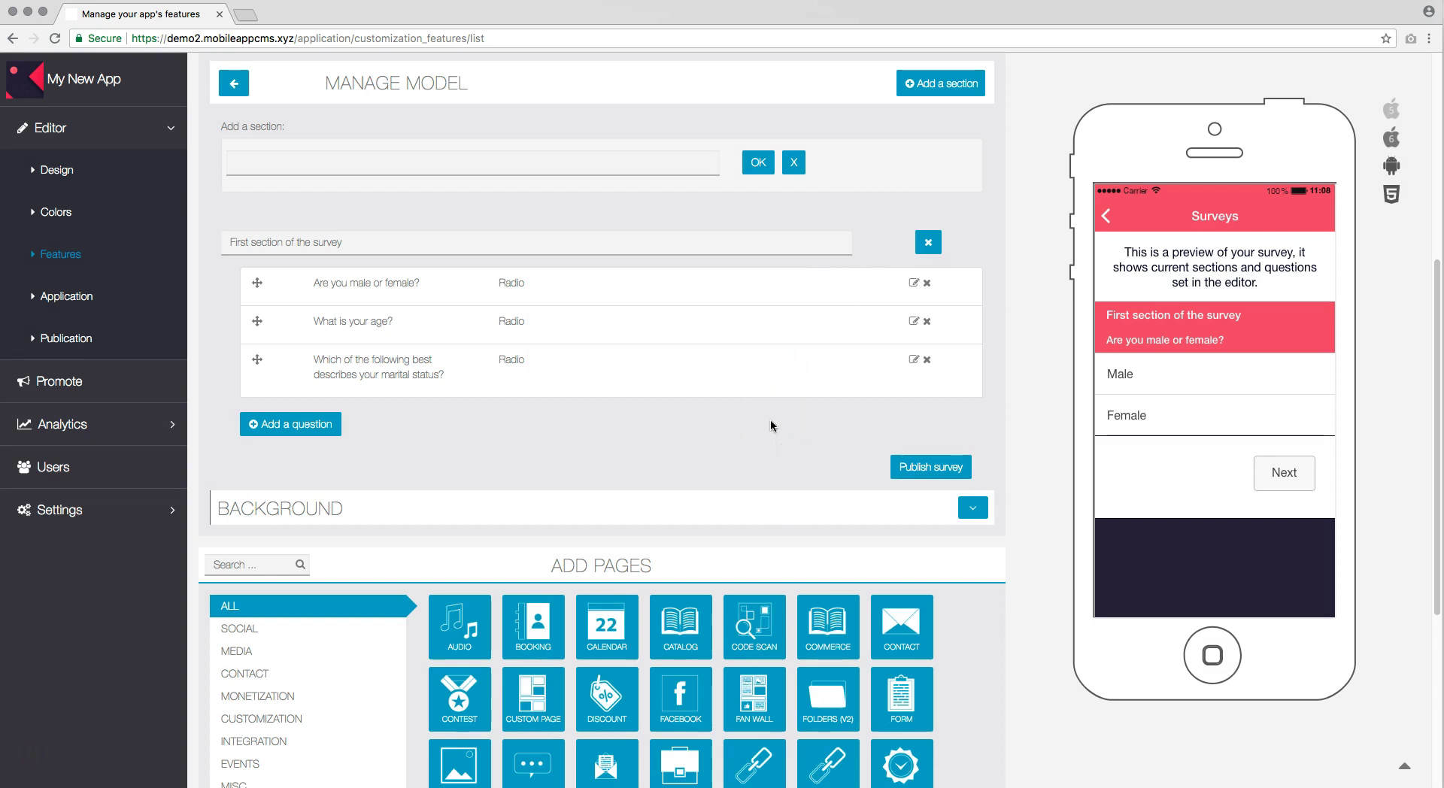
pyautogui.click(925, 479)
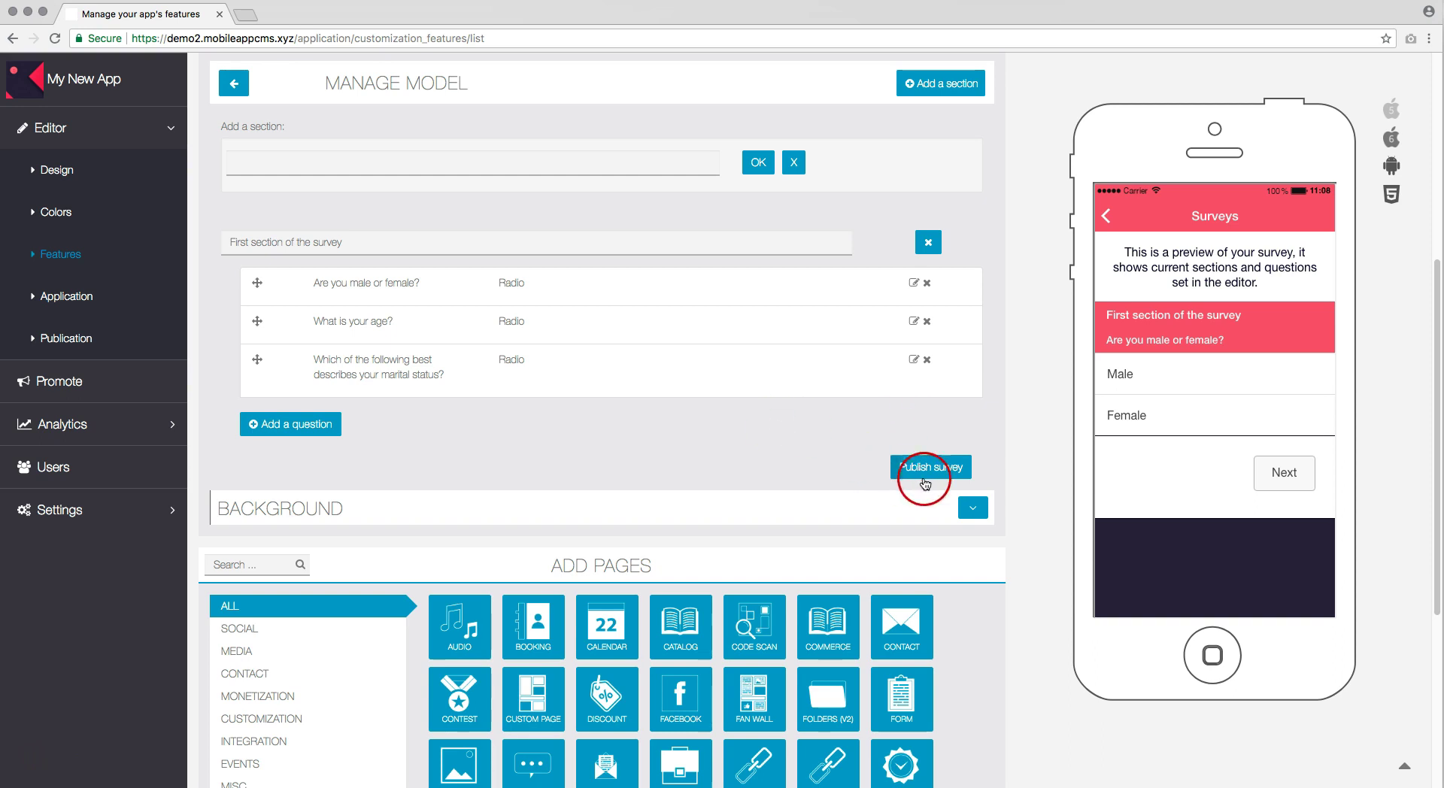
pyautogui.click(931, 474)
pyautogui.click(931, 474)
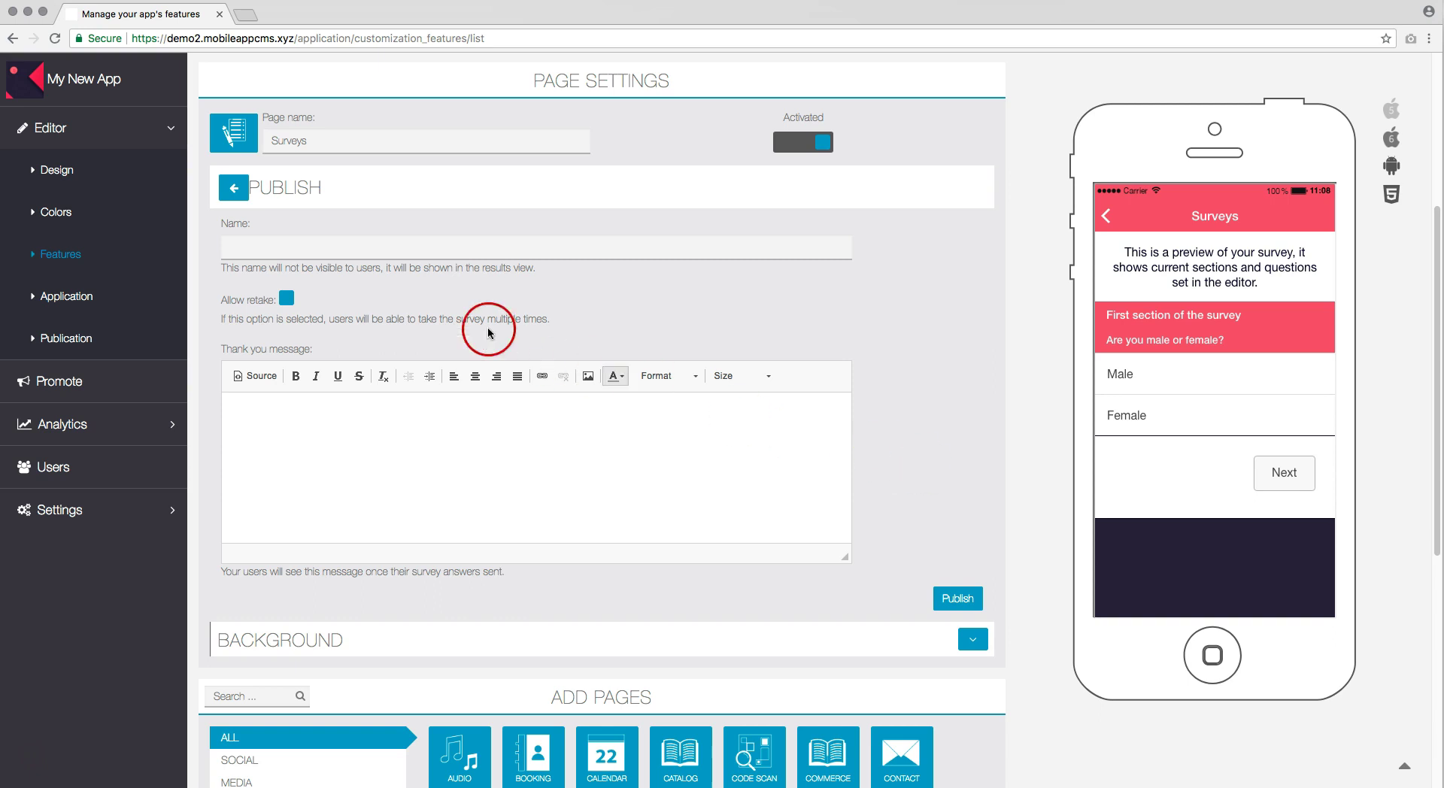
pyautogui.click(326, 243)
pyautogui.write('My First Survey')
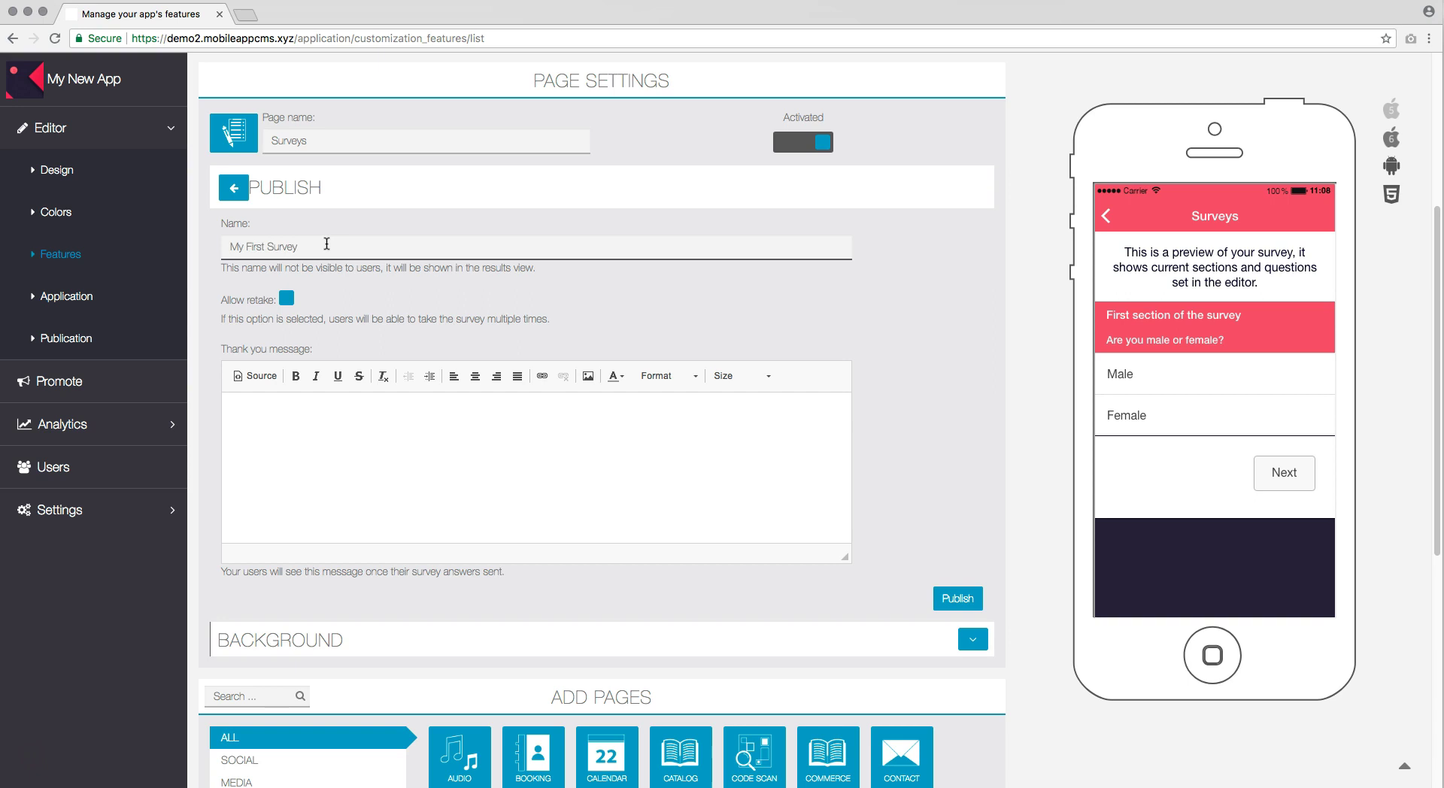
pyautogui.click(343, 410)
pyautogui.write('Thank you for your time.')
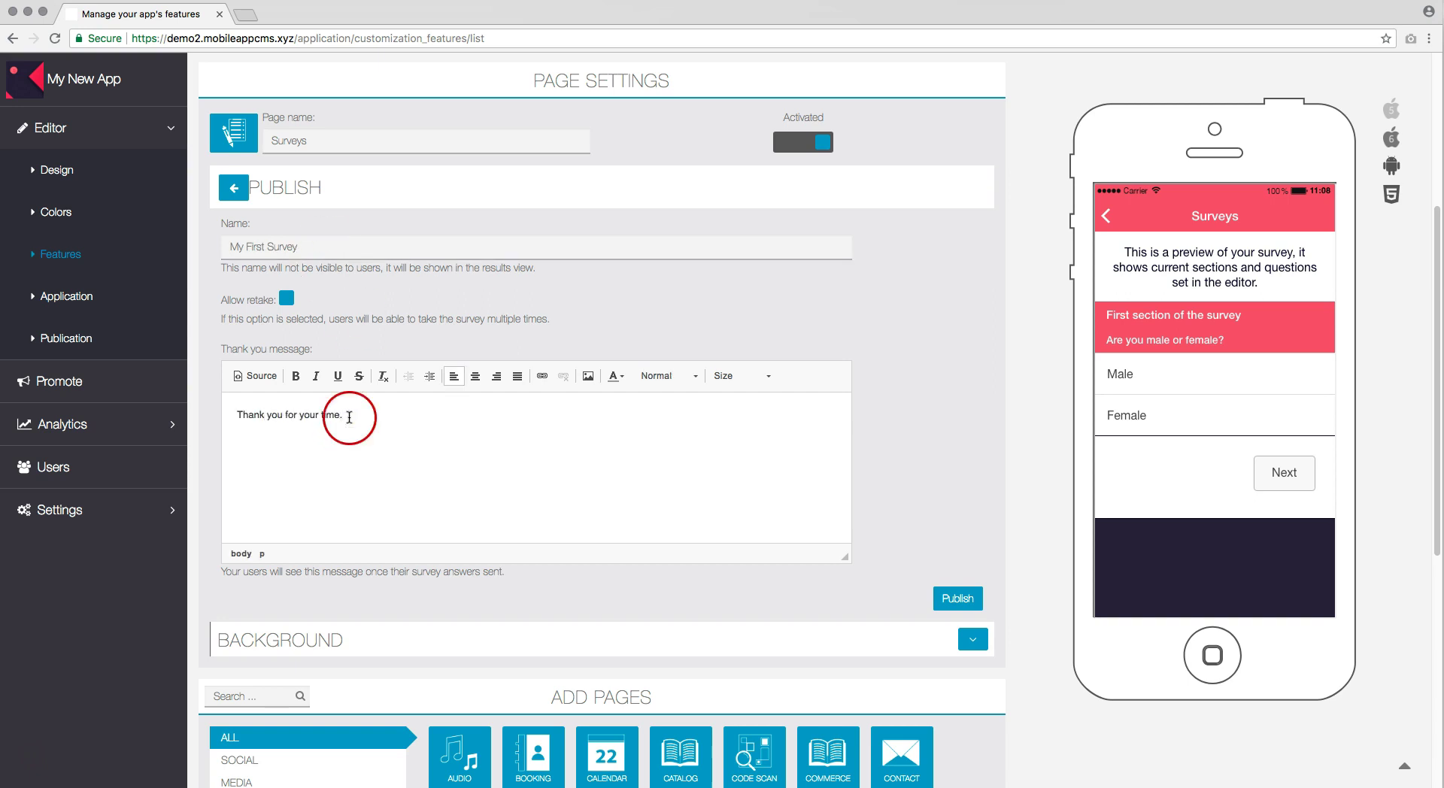
# Allow users to retake the survey, and publish it with confirmation.
pyautogui.click(484, 293)
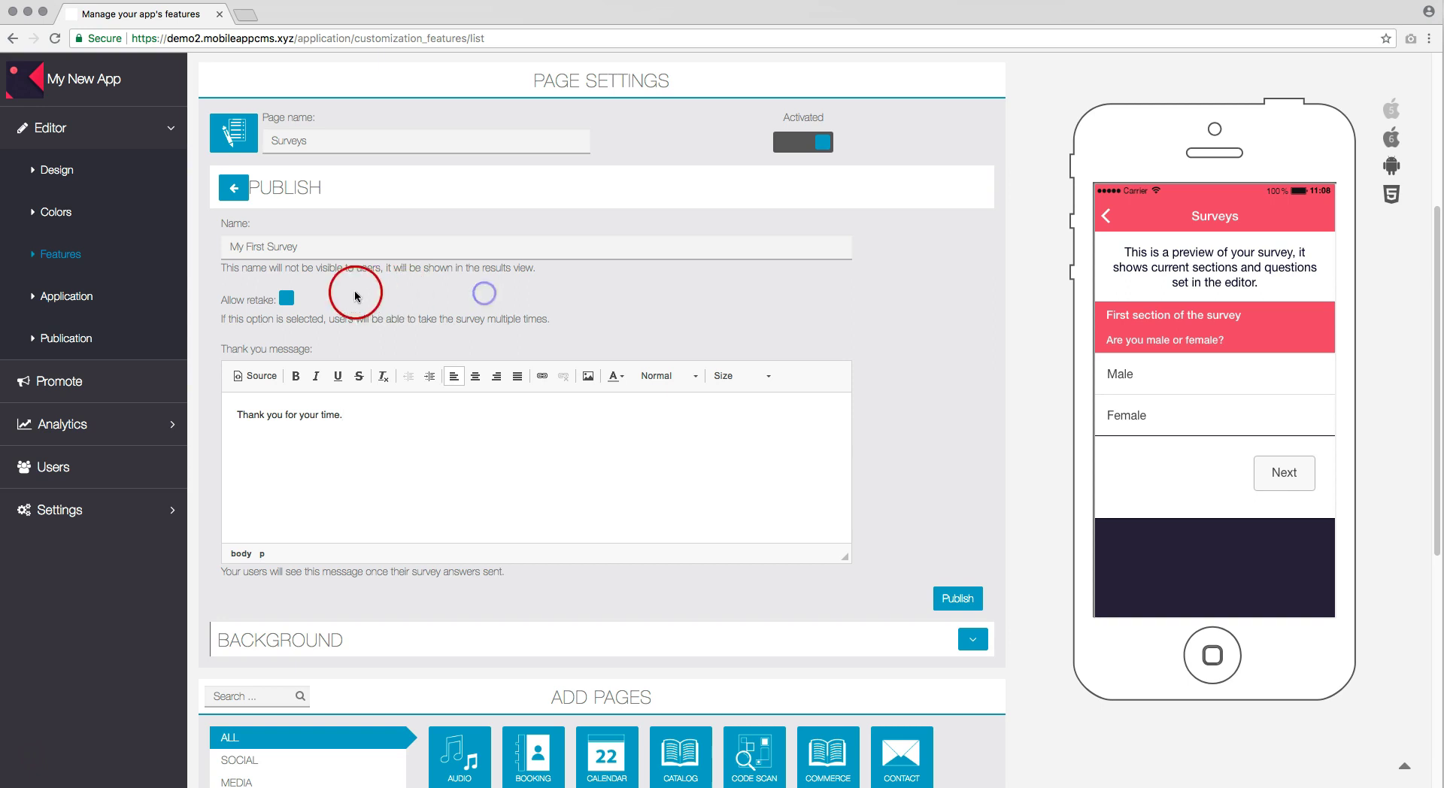
pyautogui.click(288, 299)
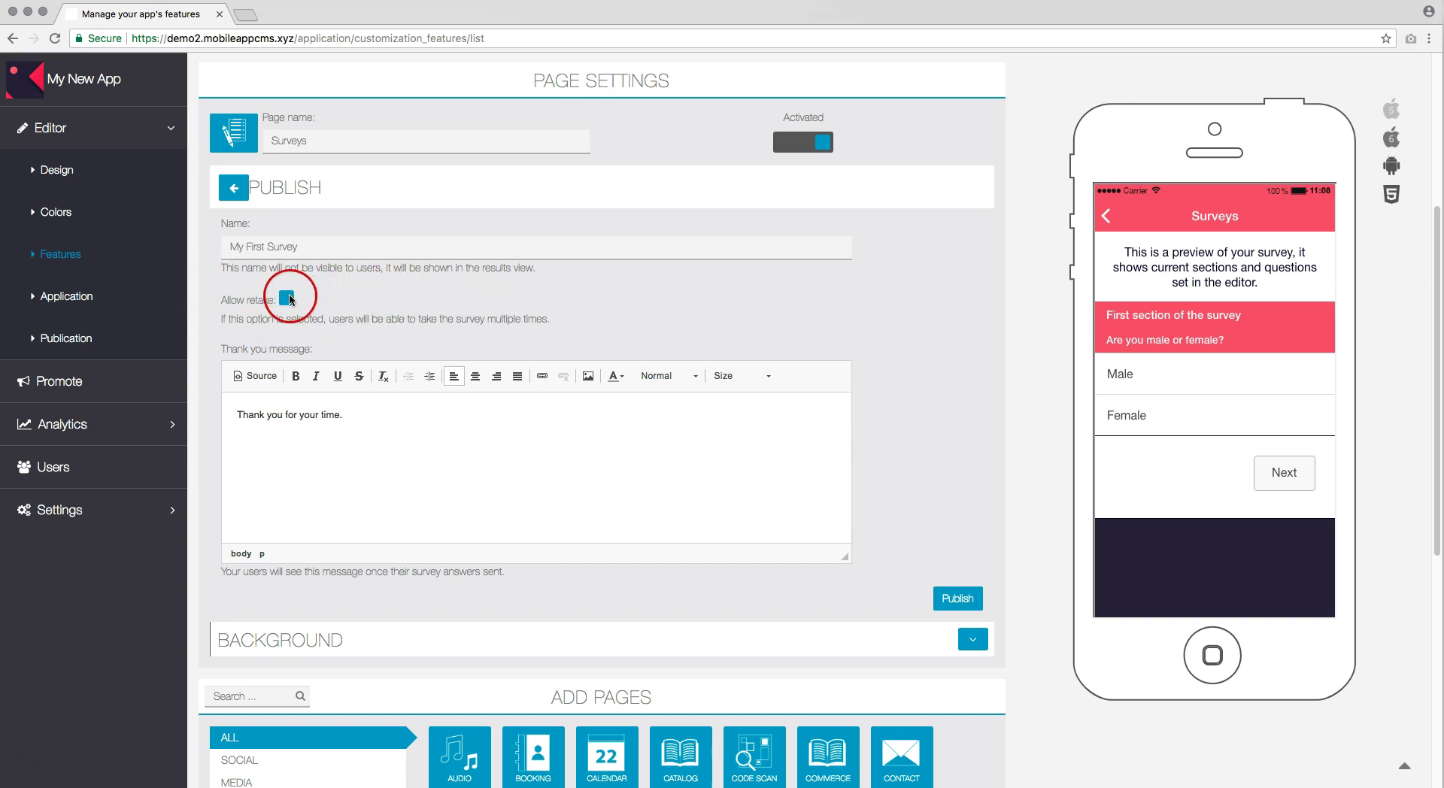
pyautogui.click(414, 305)
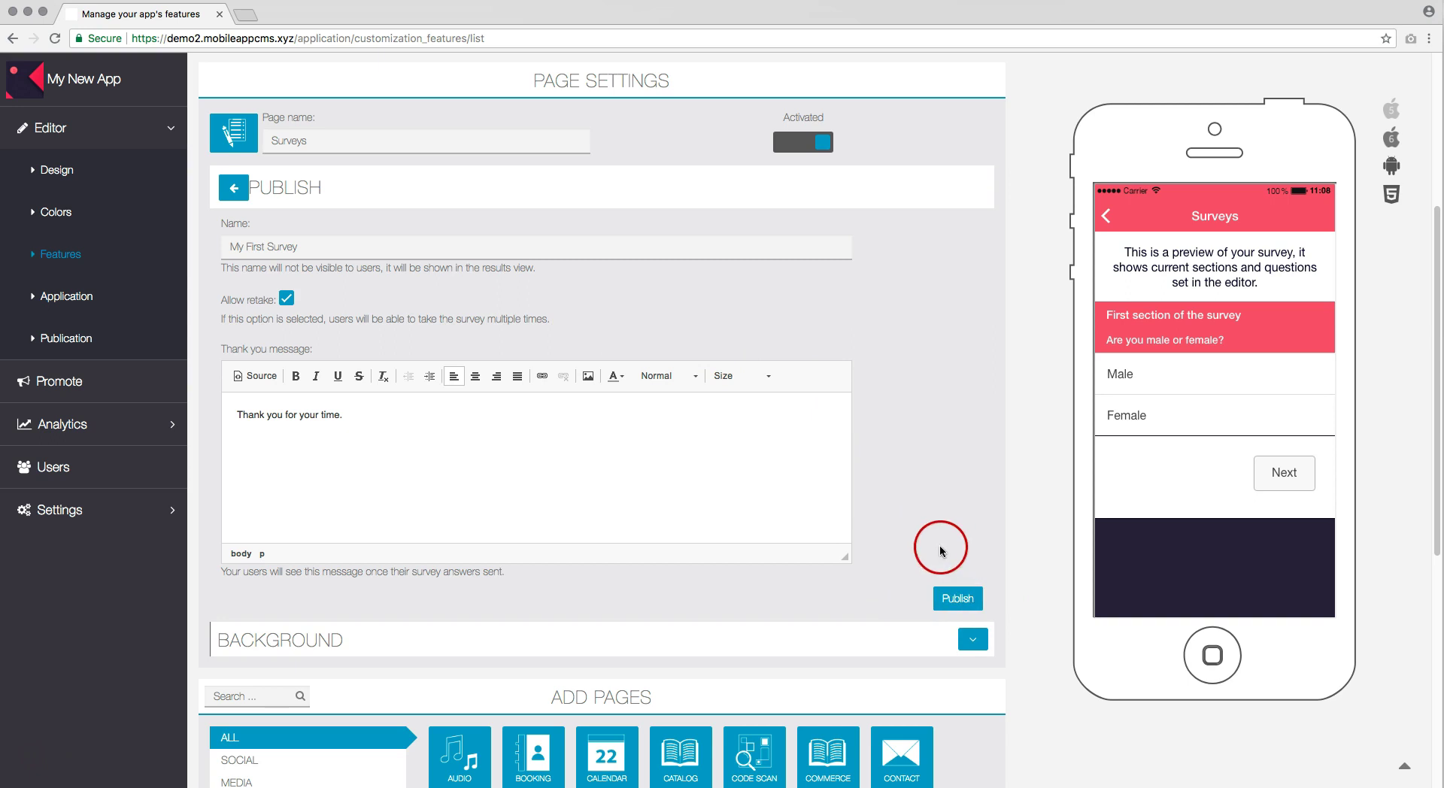
pyautogui.click(959, 601)
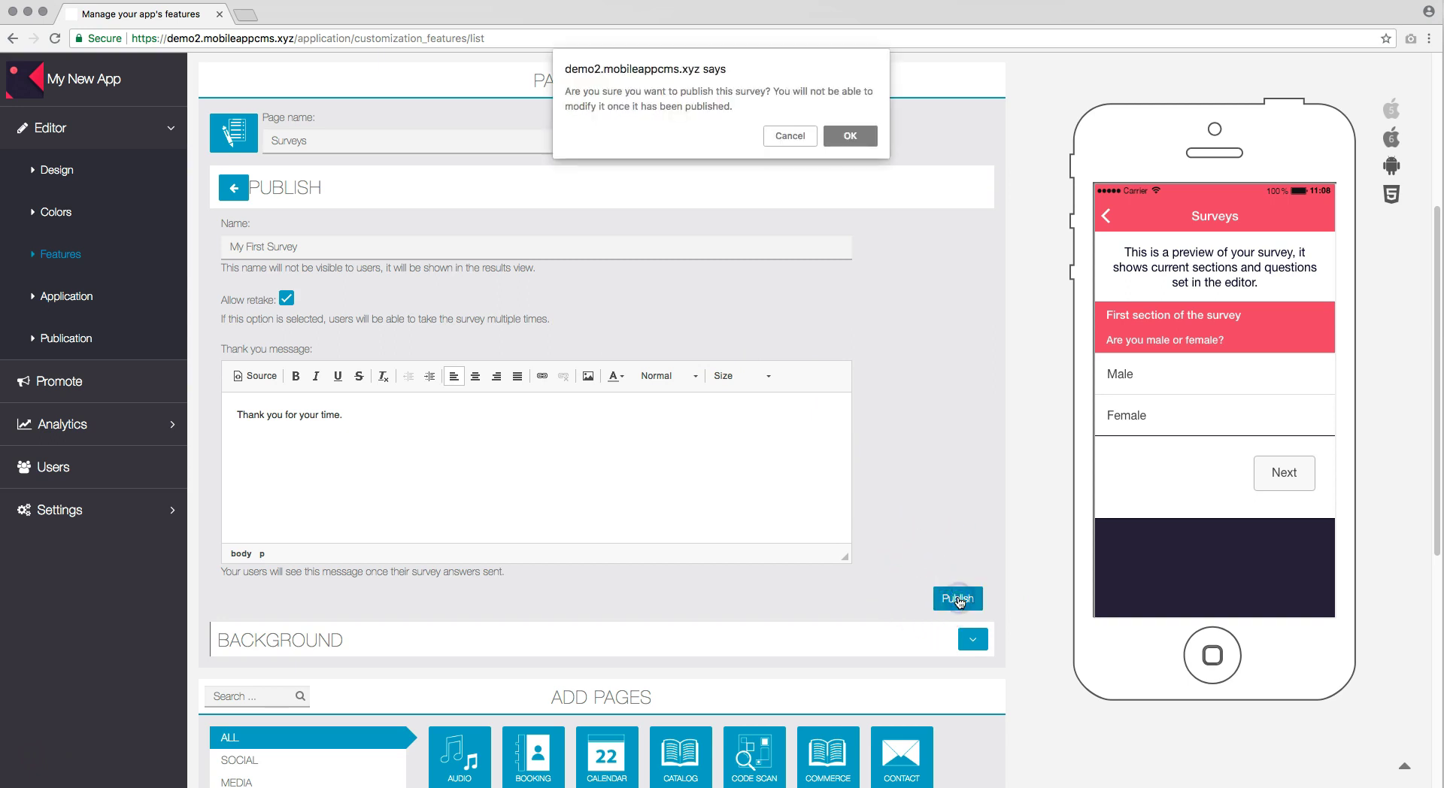
pyautogui.click(861, 137)
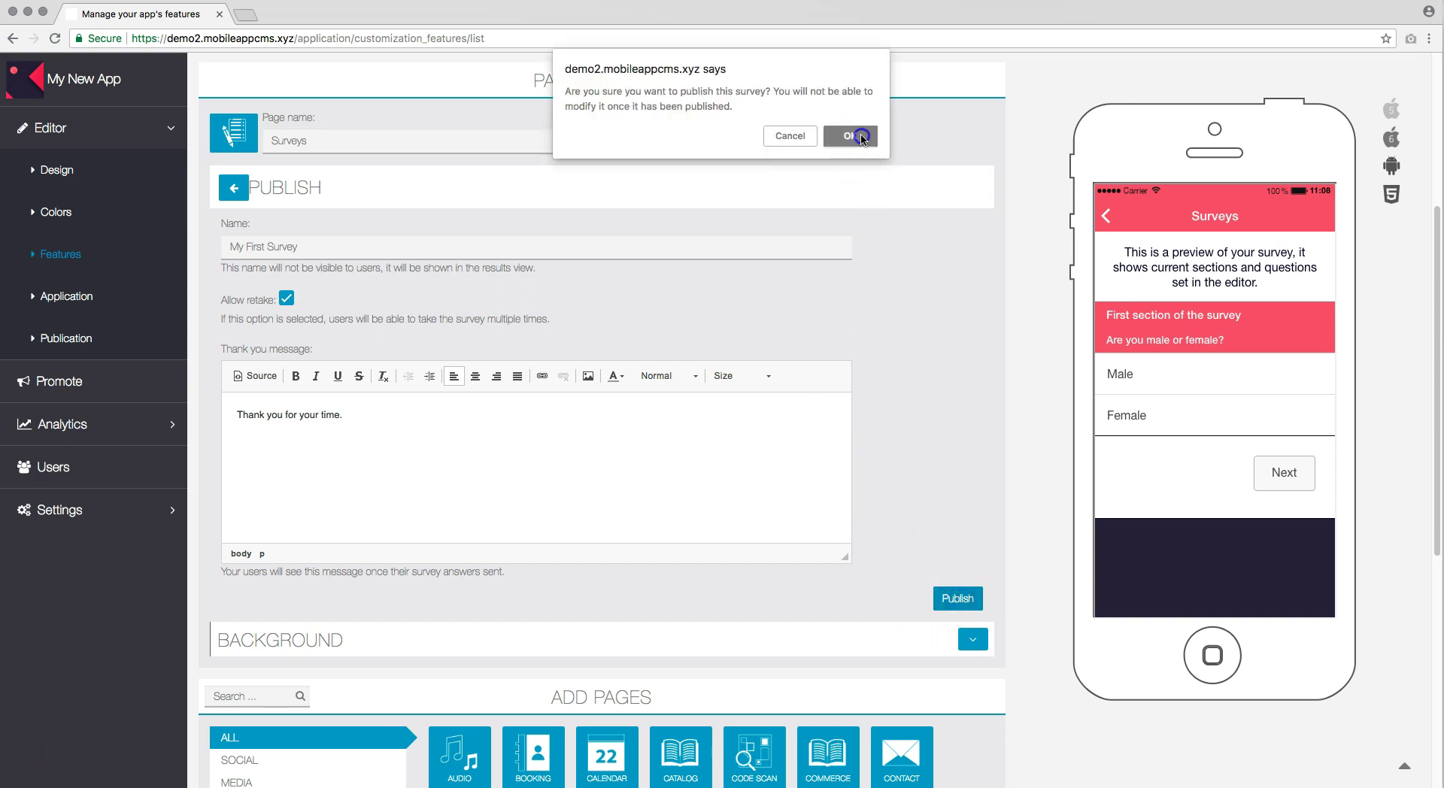